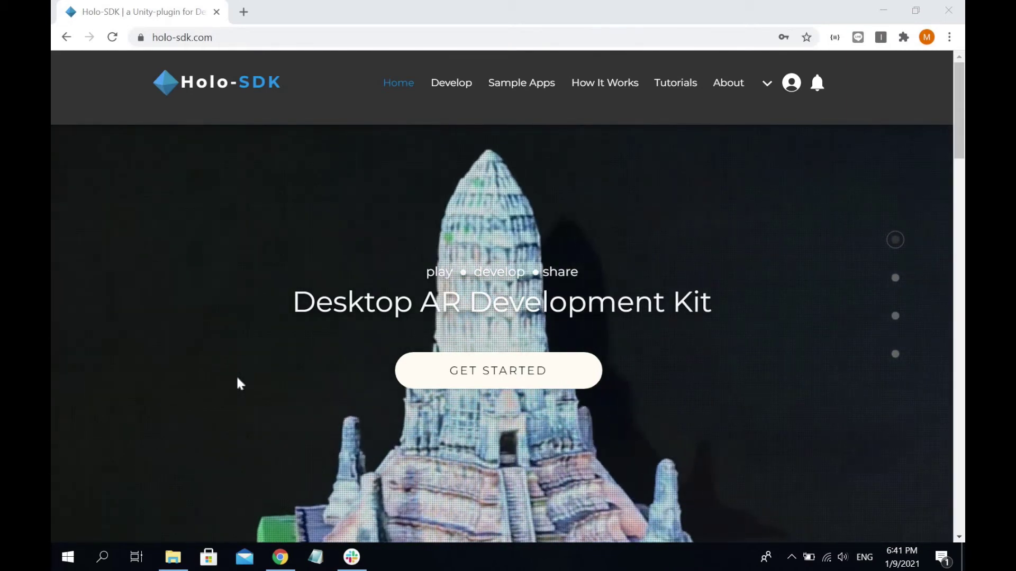
# Open Develop > Get Started, scroll to the 'Get started in 4 steps' cards, then open C:\HoloSDK.
pyautogui.scroll(-1, 236, 374)
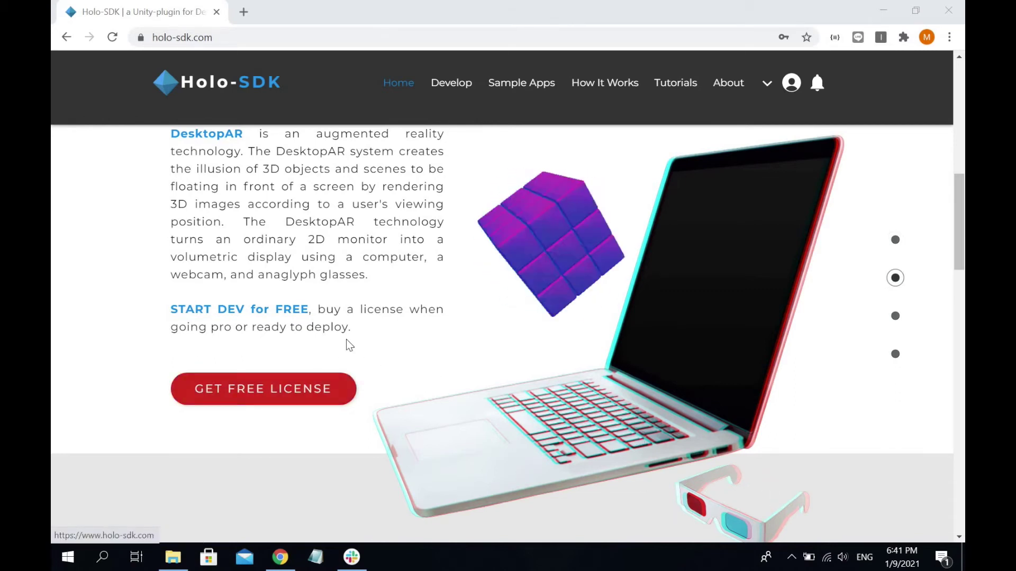
pyautogui.scroll(1, 350, 357)
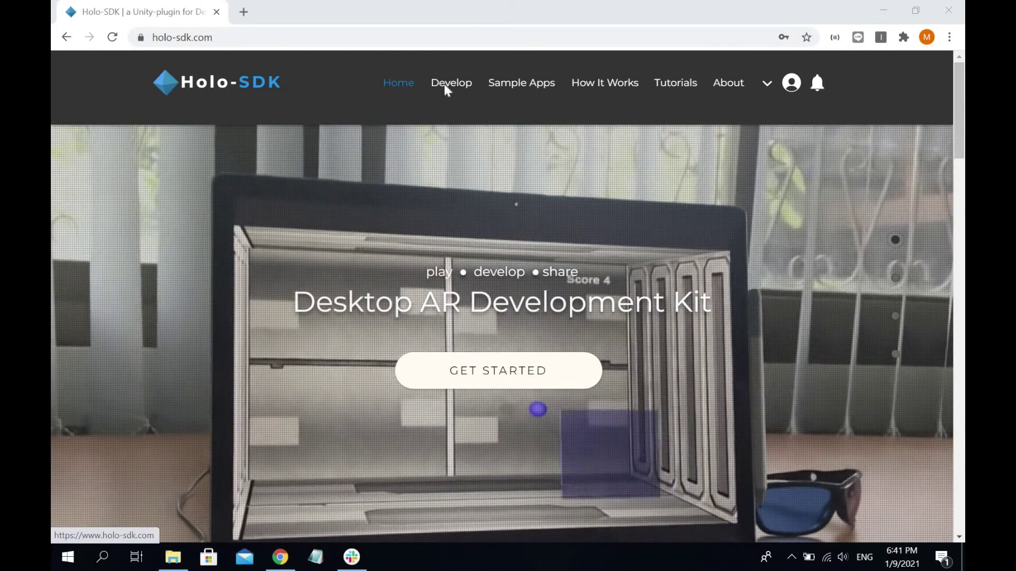
pyautogui.moveTo(447, 84)
pyautogui.click(445, 110)
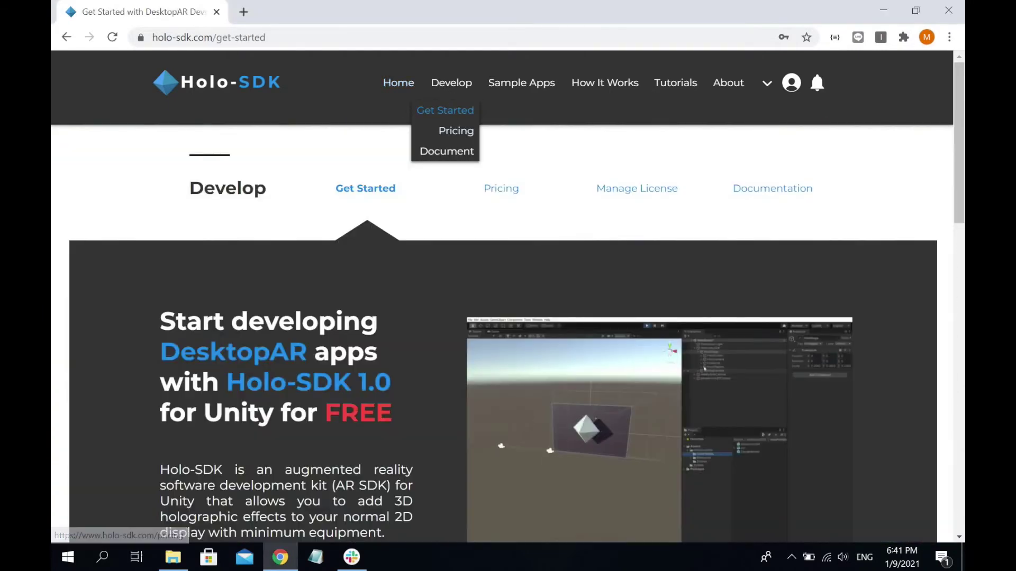
pyautogui.scroll(-5, 452, 395)
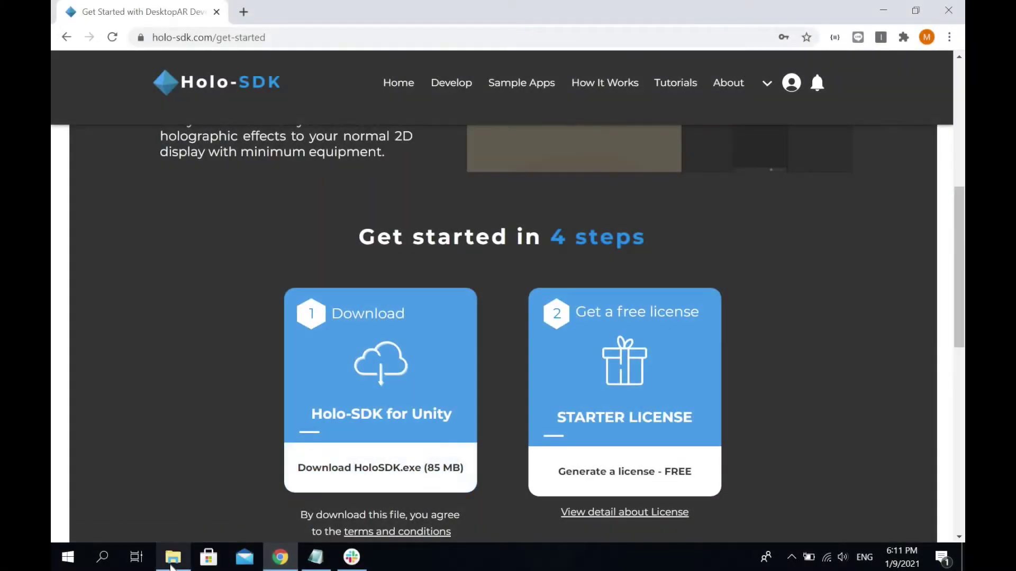
pyautogui.click(172, 565)
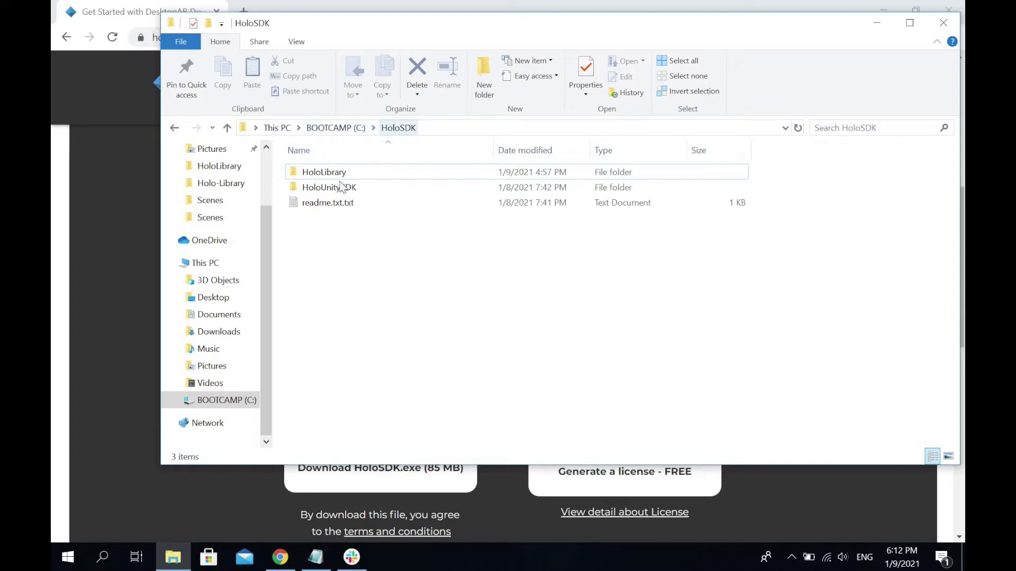
pyautogui.click(460, 258)
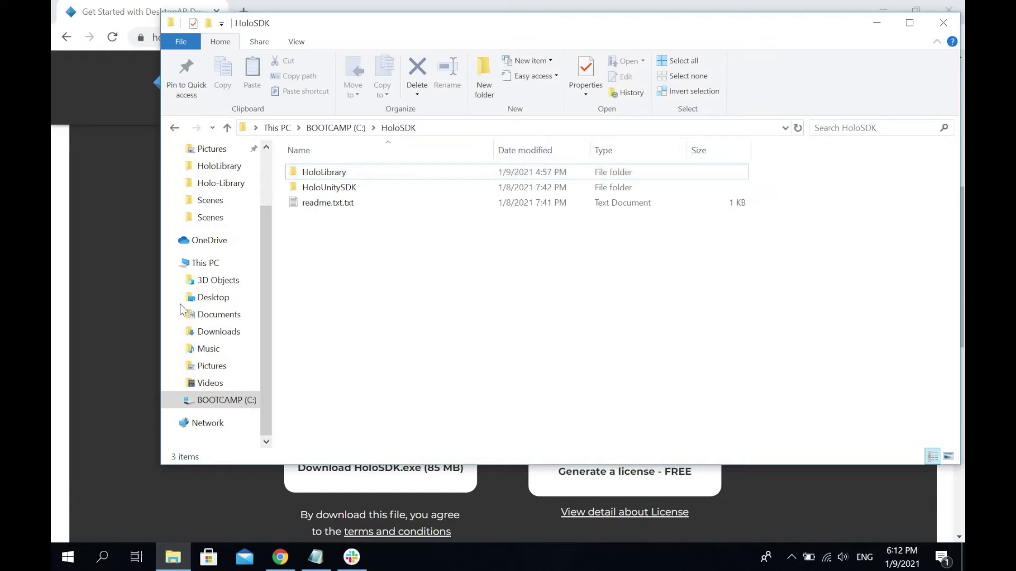
pyautogui.click(113, 310)
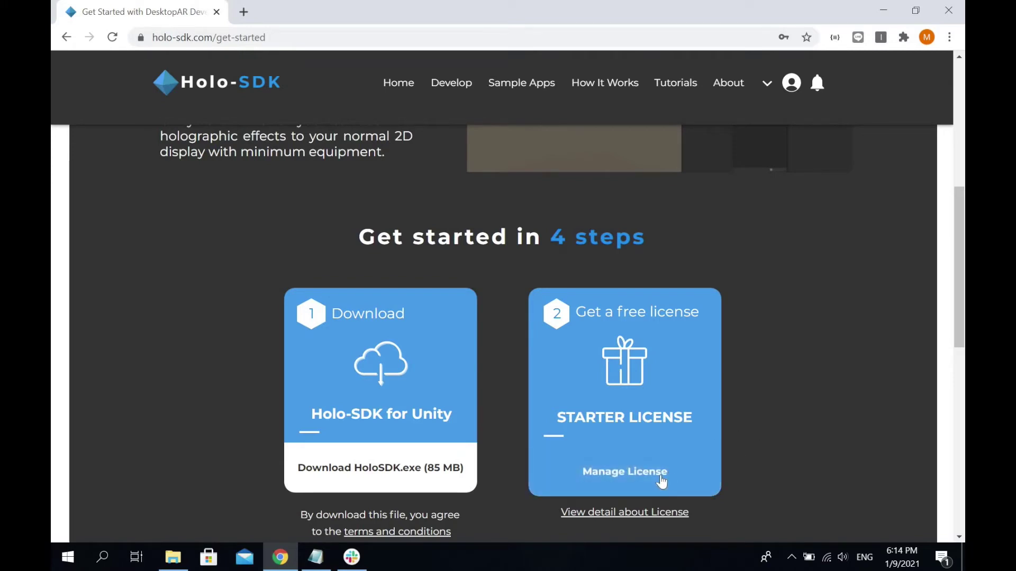
# Open the Manage License page from the 'Get a free license' card.
pyautogui.click(660, 478)
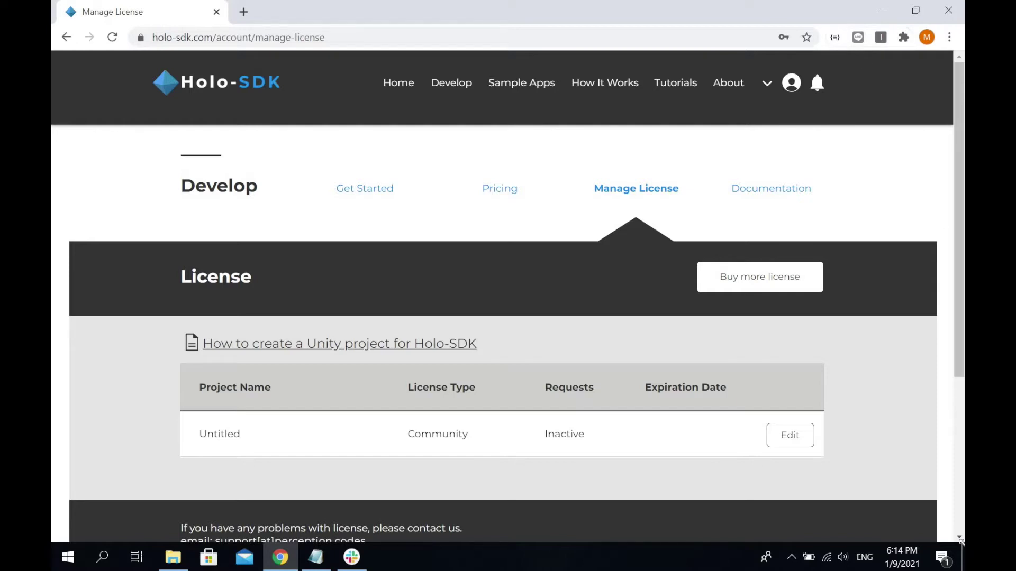
# Launch Unity Hub and start a new 3D project named 'Hello HoloSDK'.
pyautogui.click(963, 556)
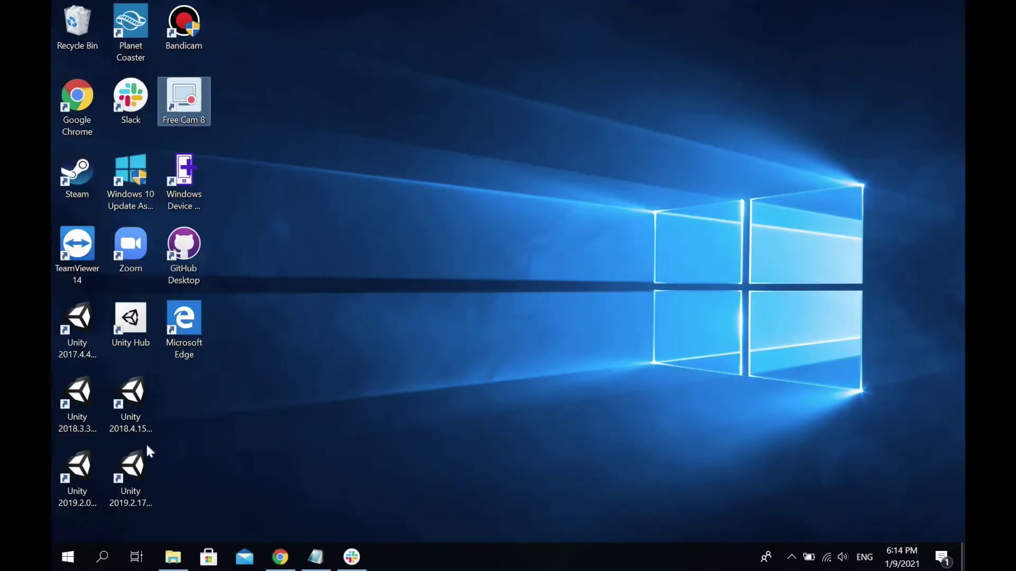
pyautogui.doubleClick(150, 472)
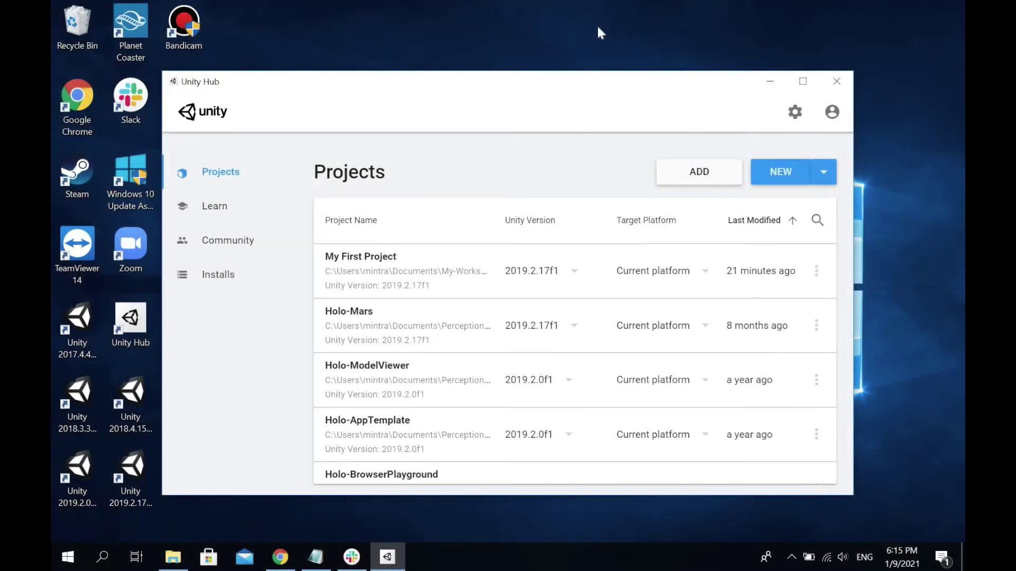
pyautogui.click(776, 169)
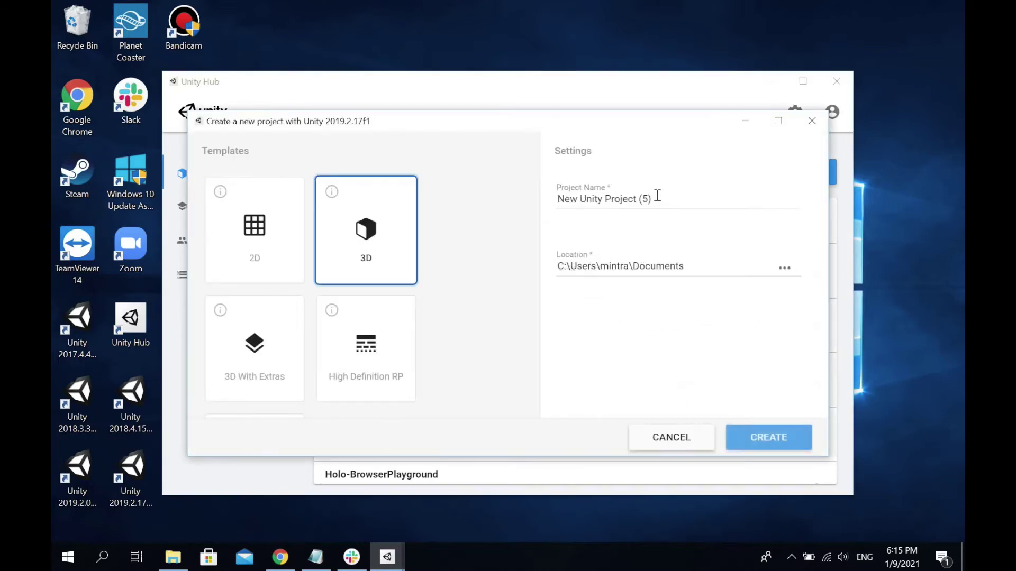
pyautogui.click(656, 197)
pyautogui.moveTo(547, 197); pyautogui.dragTo(809, 195)
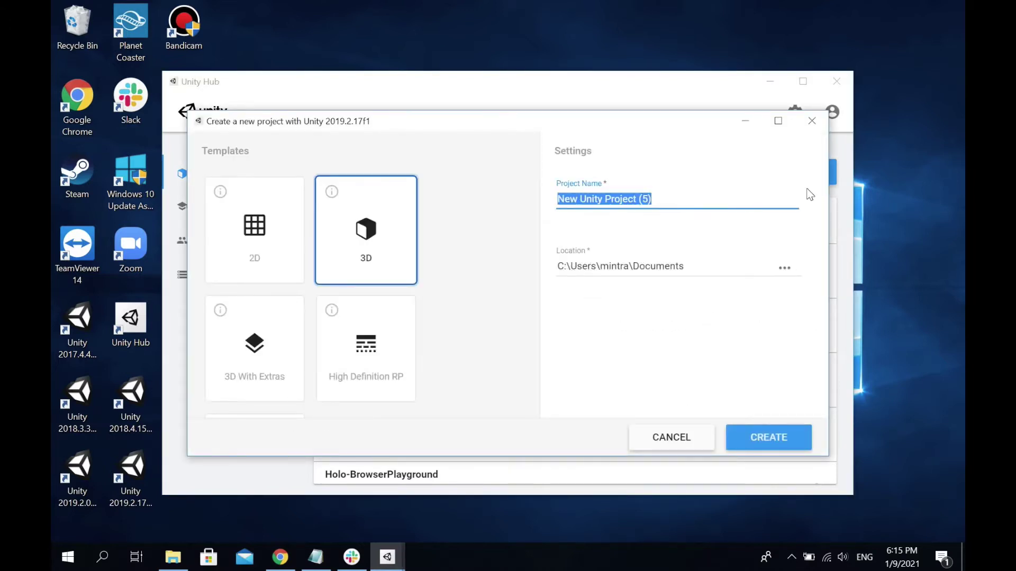
pyautogui.write('Hello Hol')
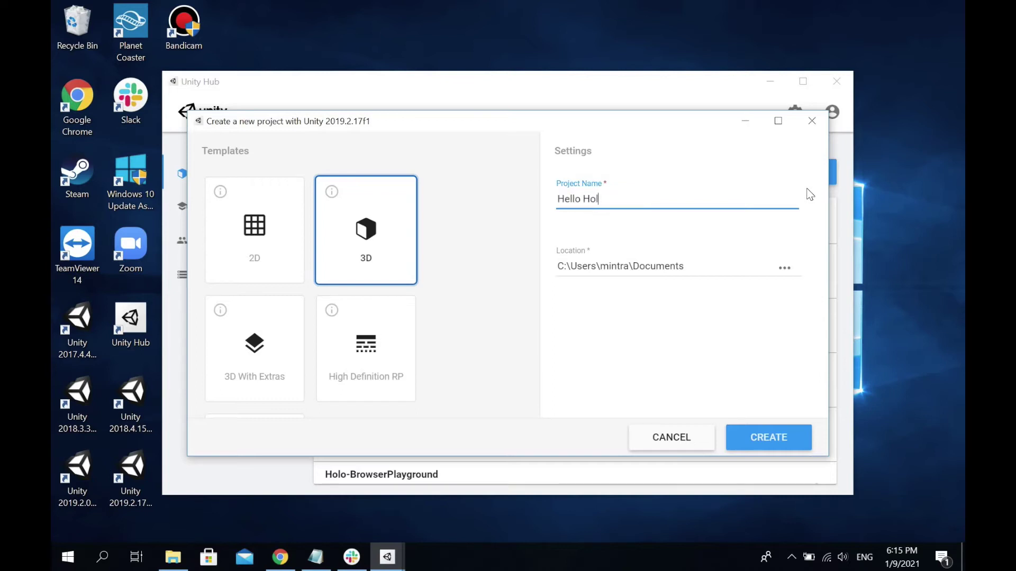
pyautogui.write('SD')
pyautogui.press('BackSpace')
pyautogui.write('SDKo')
pyautogui.click(471, 310)
# Set the project location to Documents\My-Workspace and create the project.
pyautogui.press('Tab')
pyautogui.press('Return')
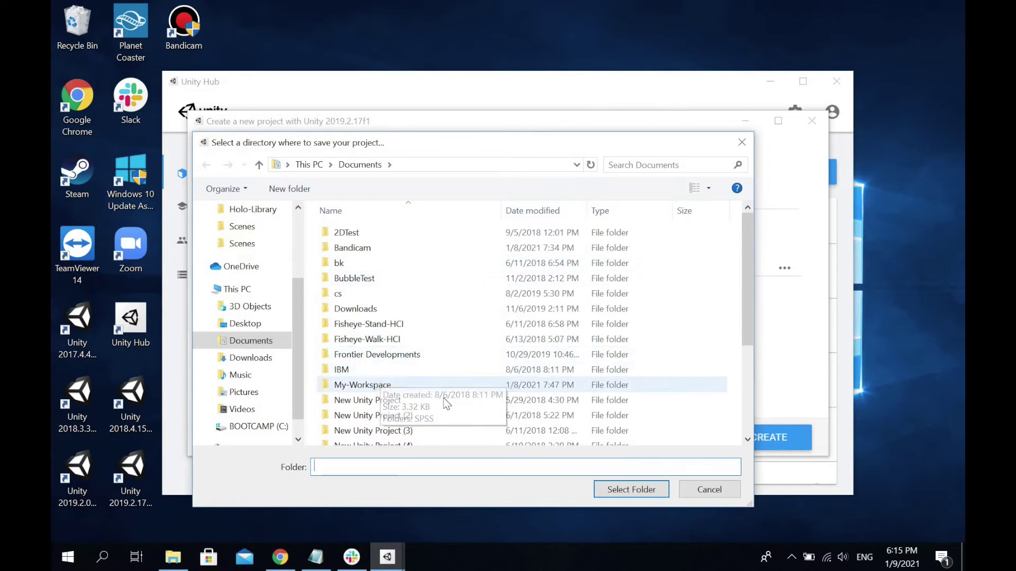
pyautogui.click(363, 385)
pyautogui.press('Return')
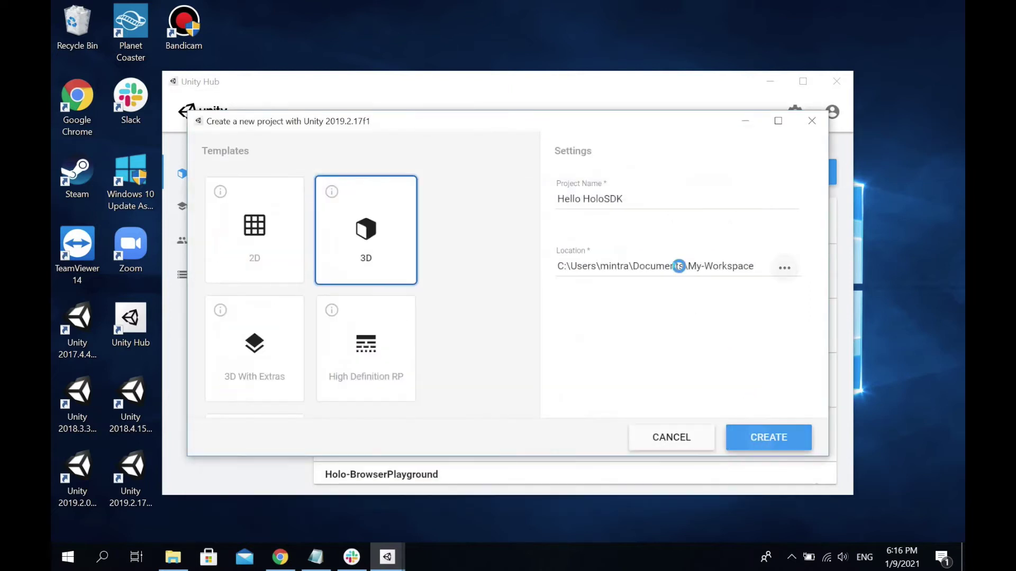
pyautogui.click(765, 439)
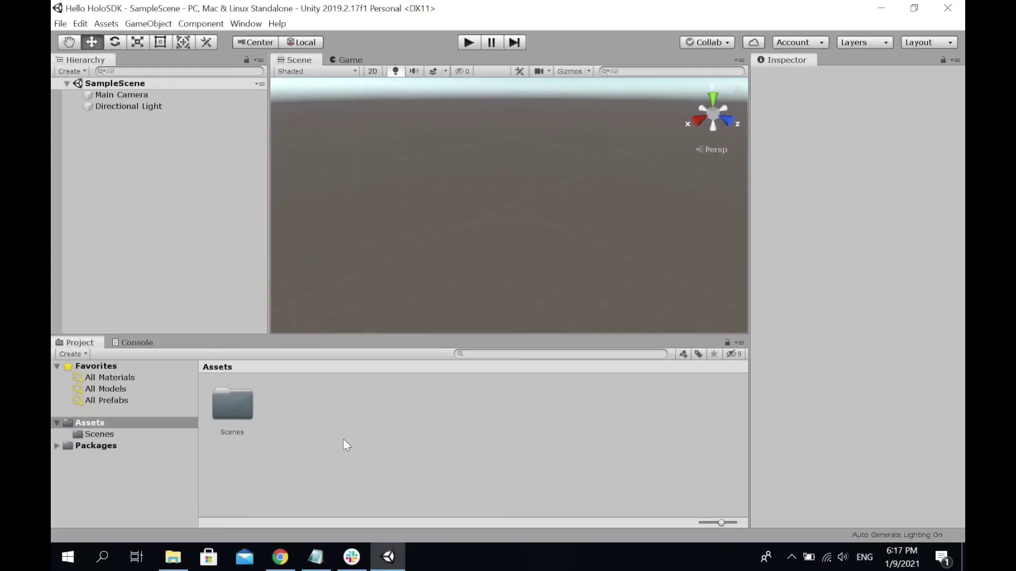
# Drag the HoloUnitySDK folder from C:\HoloSDK into the project's Assets.
pyautogui.click(171, 560)
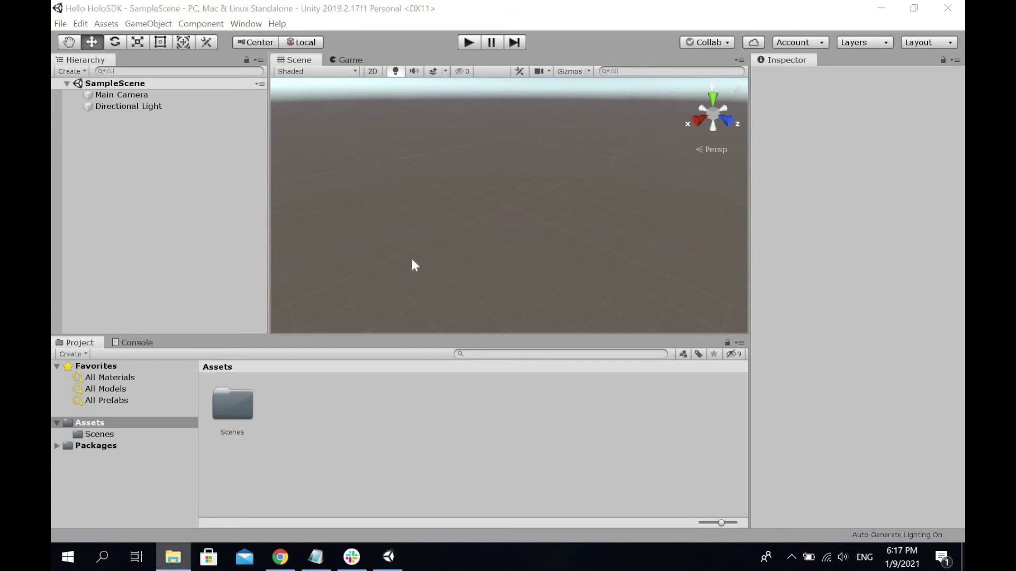
pyautogui.moveTo(414, 73); pyautogui.dragTo(455, 82)
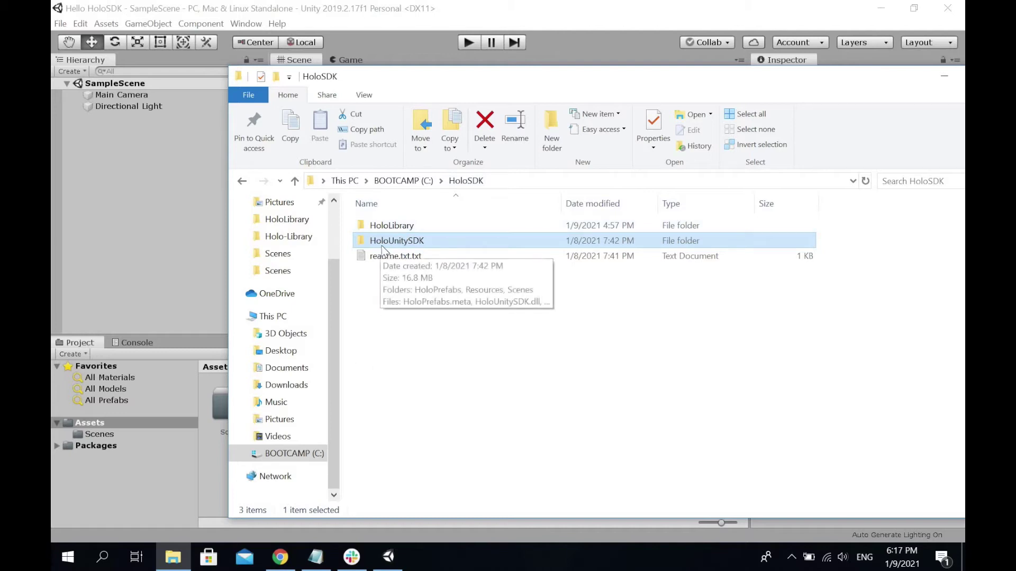
pyautogui.moveTo(397, 240); pyautogui.dragTo(90, 423)
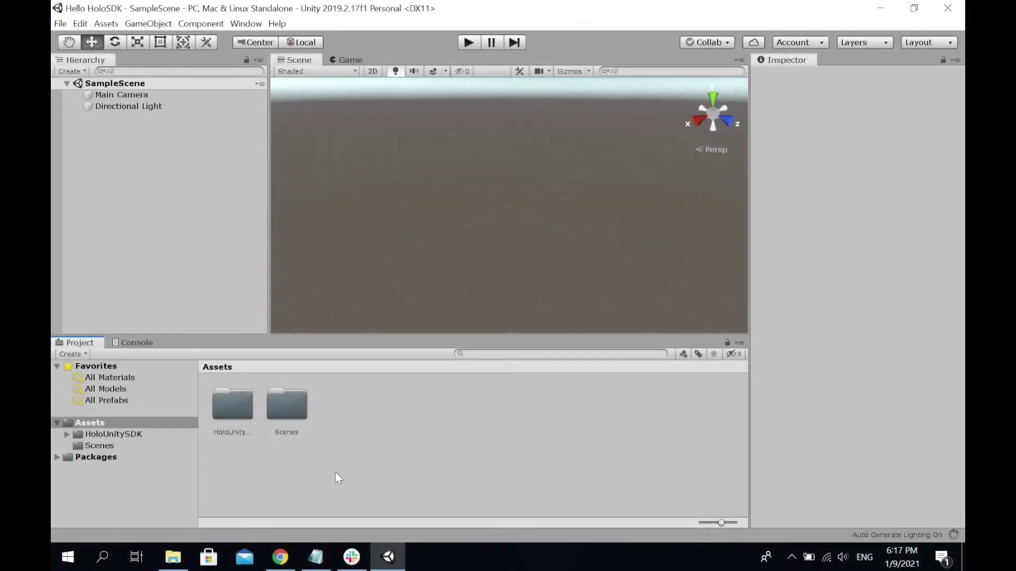
pyautogui.click(119, 431)
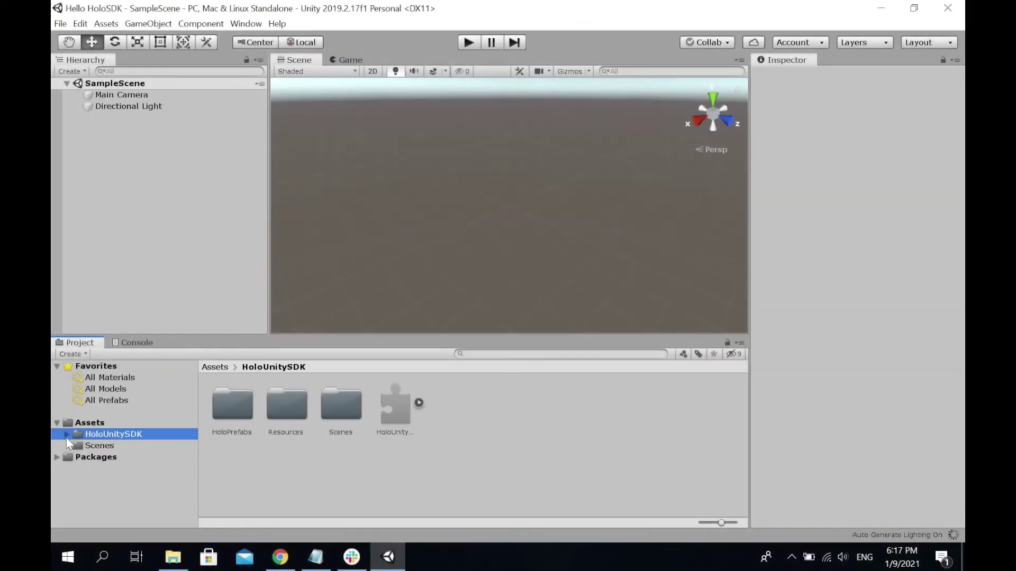
# Browse to Assets > HoloUnitySDK > HoloPrefabs and drag the HoloUnitySDK prefab into the scene.
pyautogui.click(67, 435)
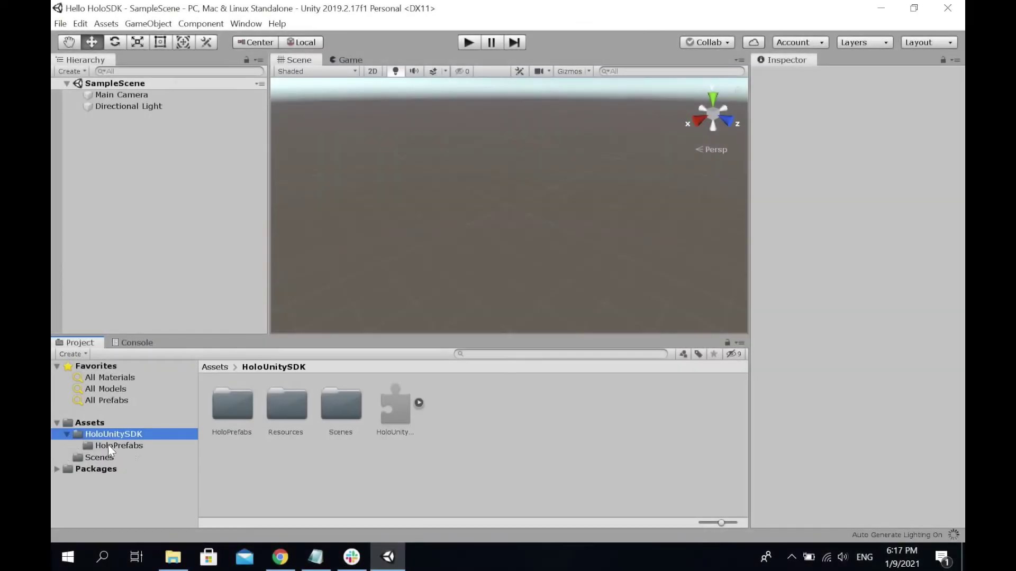
pyautogui.click(135, 448)
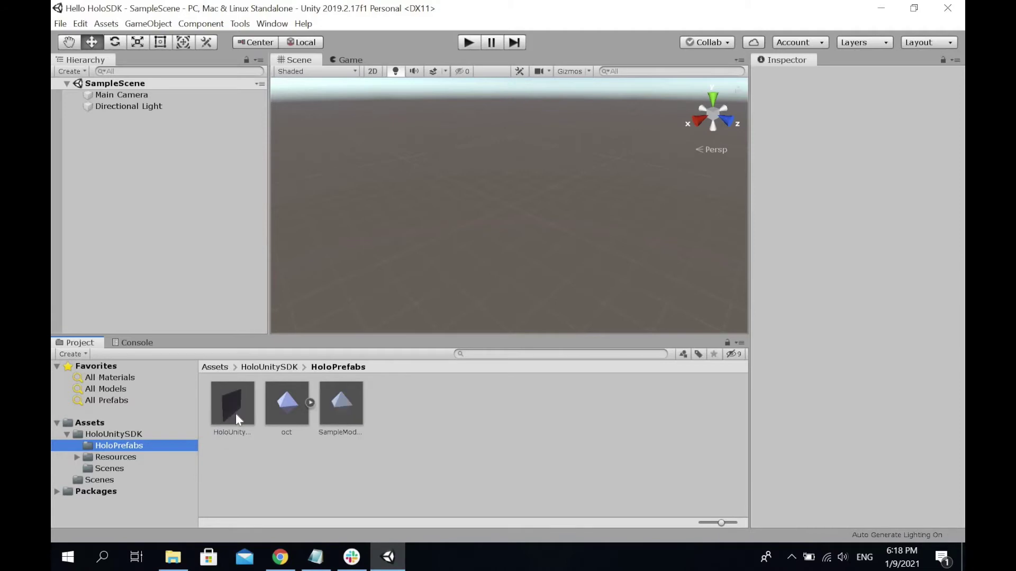
pyautogui.click(240, 419)
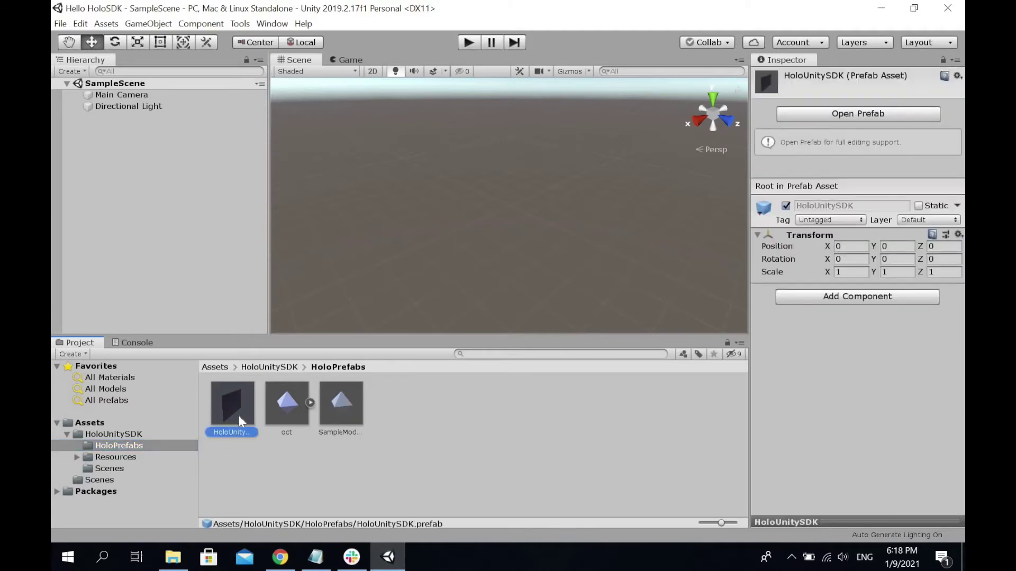
pyautogui.moveTo(238, 414); pyautogui.dragTo(154, 186)
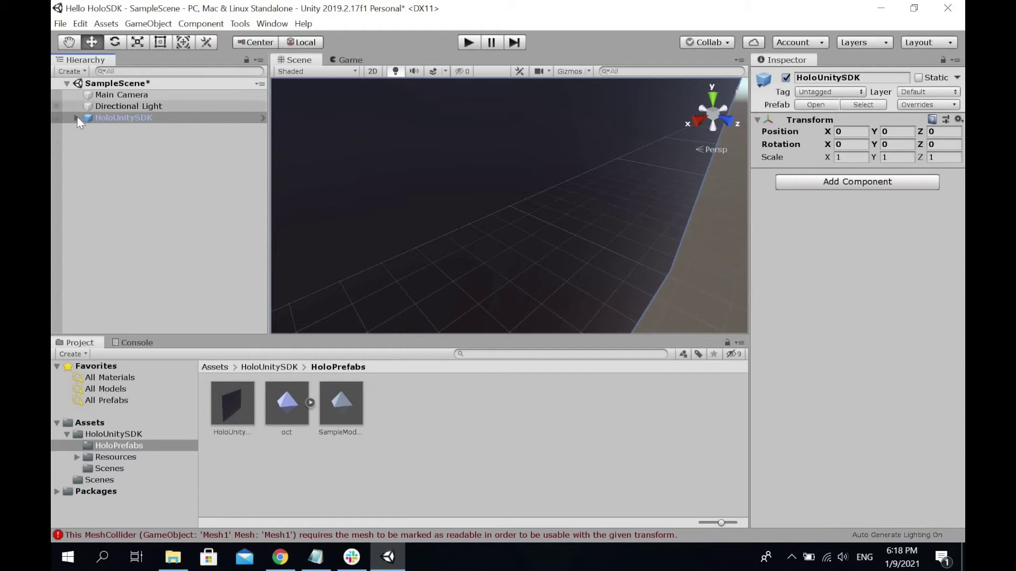
# Expand HoloUnitySDK and HoloStage in the Hierarchy, orbit the Scene view toward the screen panel.
pyautogui.click(76, 118)
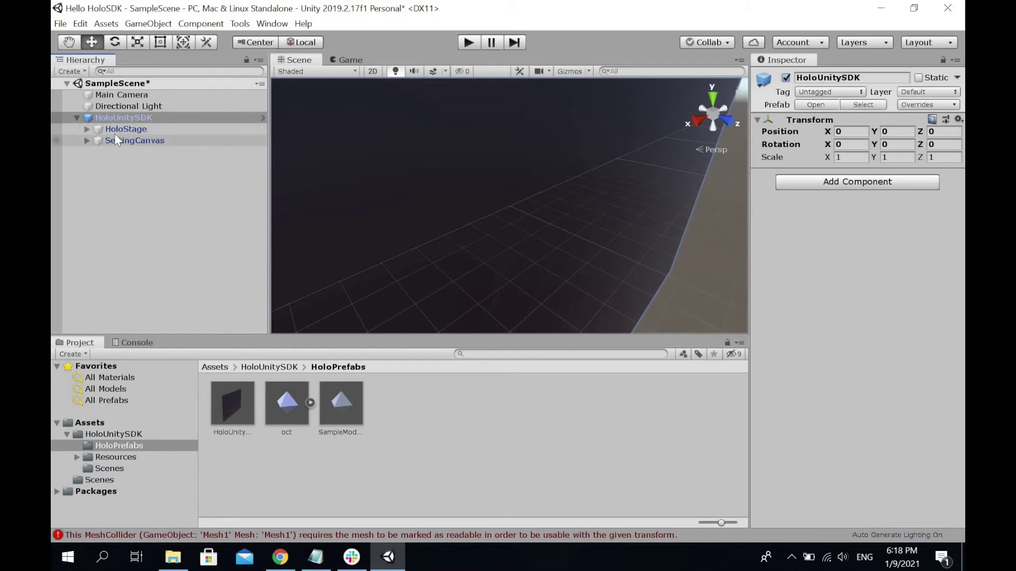
pyautogui.click(87, 130)
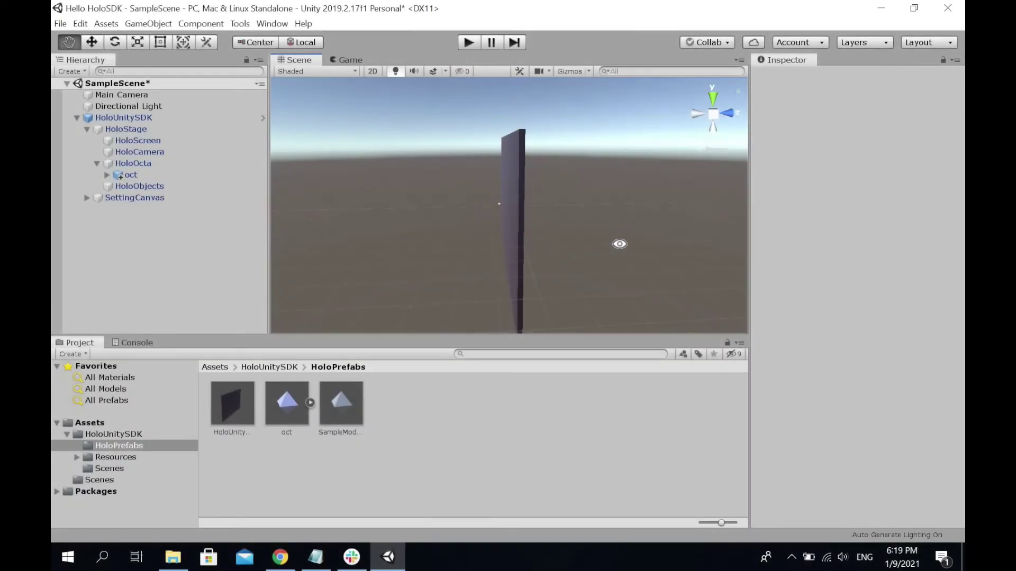
pyautogui.keyDown('alt'); pyautogui.moveTo(620, 244); pyautogui.dragTo(651, 261); pyautogui.keyUp('alt')
pyautogui.press('w')
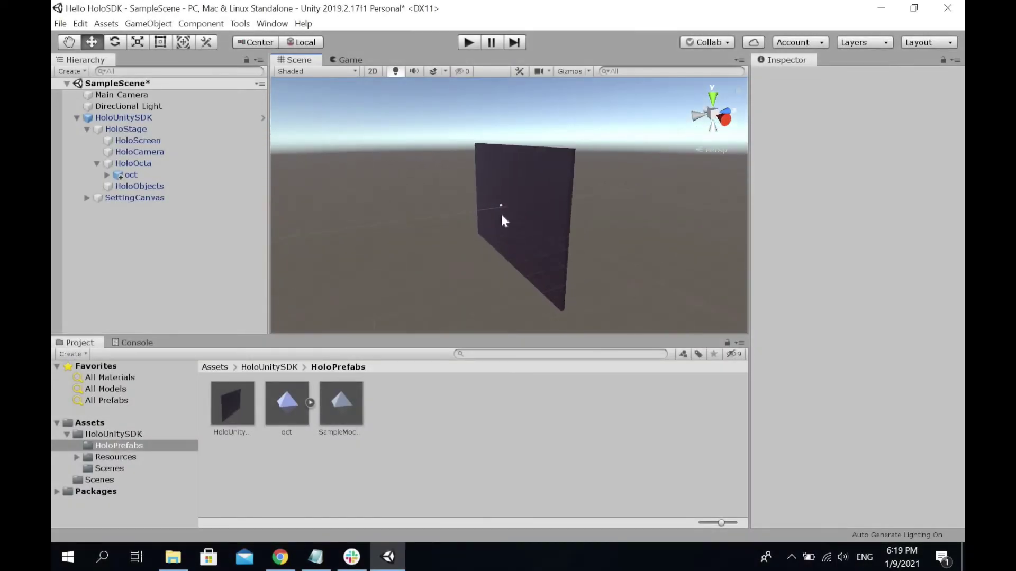
pyautogui.keyDown('alt'); pyautogui.moveTo(501, 215); pyautogui.dragTo(421, 291); pyautogui.keyUp('alt')
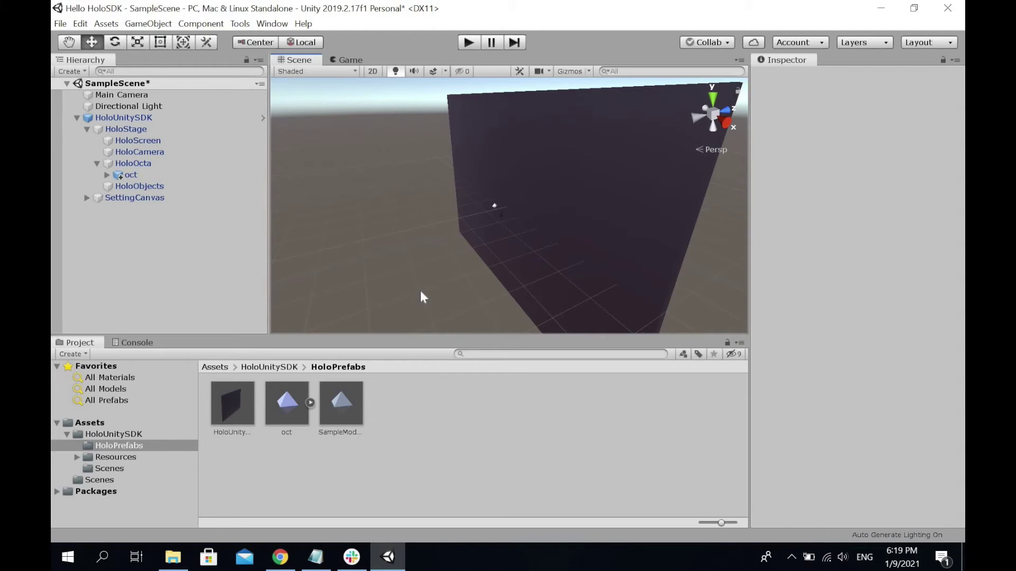
pyautogui.click(348, 418)
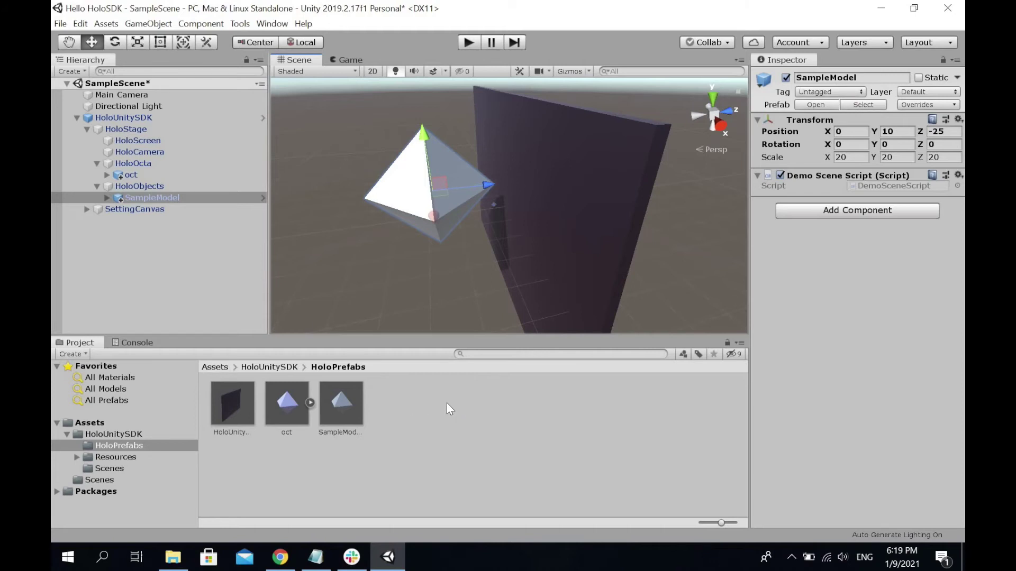
# Bring Chrome's Holo-SDK Manage License page to the front.
pyautogui.click(280, 556)
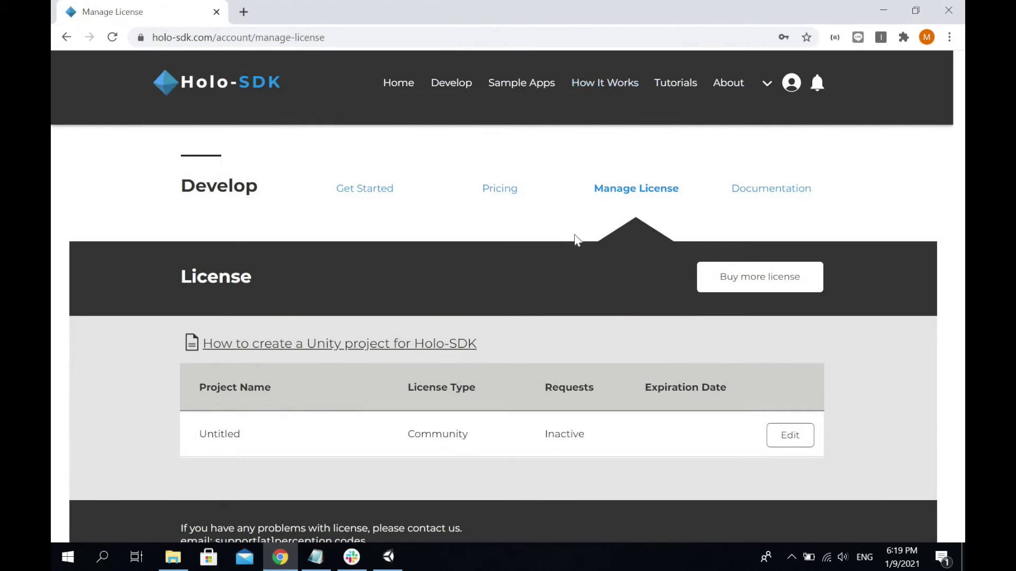
# Open the Add Project form for the Untitled license, then switch back to Unity.
pyautogui.click(792, 445)
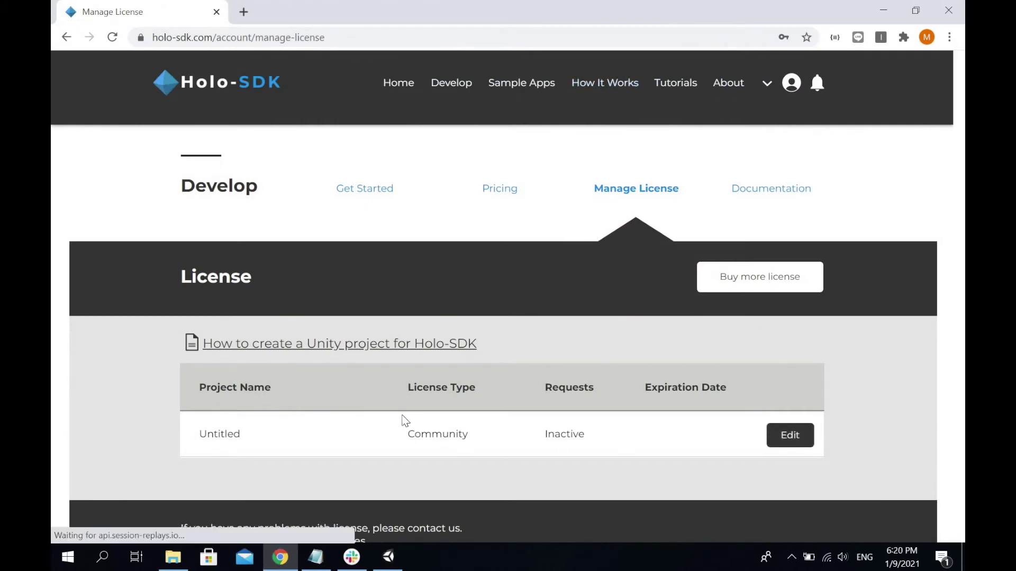
pyautogui.scroll(-4, 213, 382)
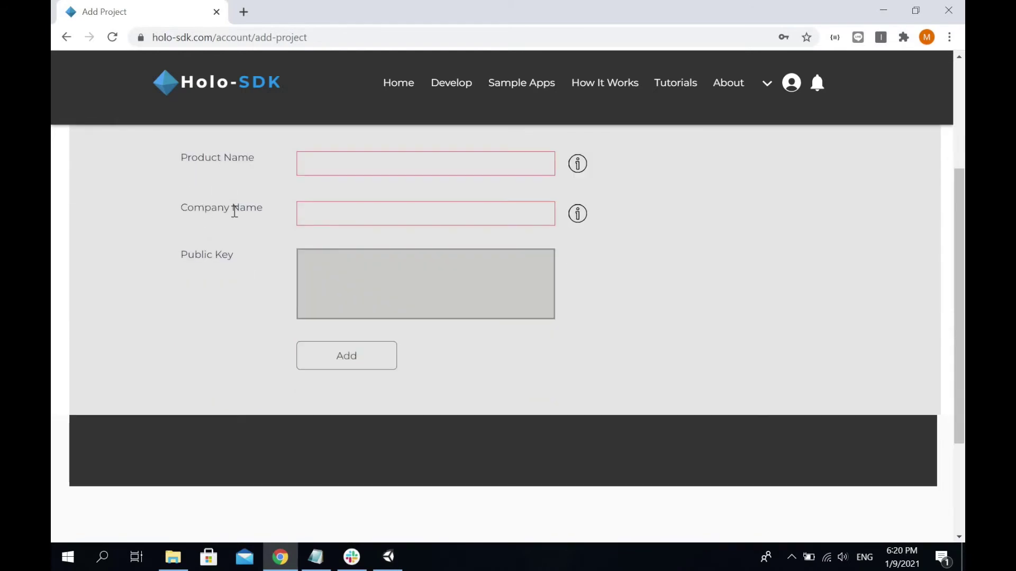
pyautogui.click(389, 557)
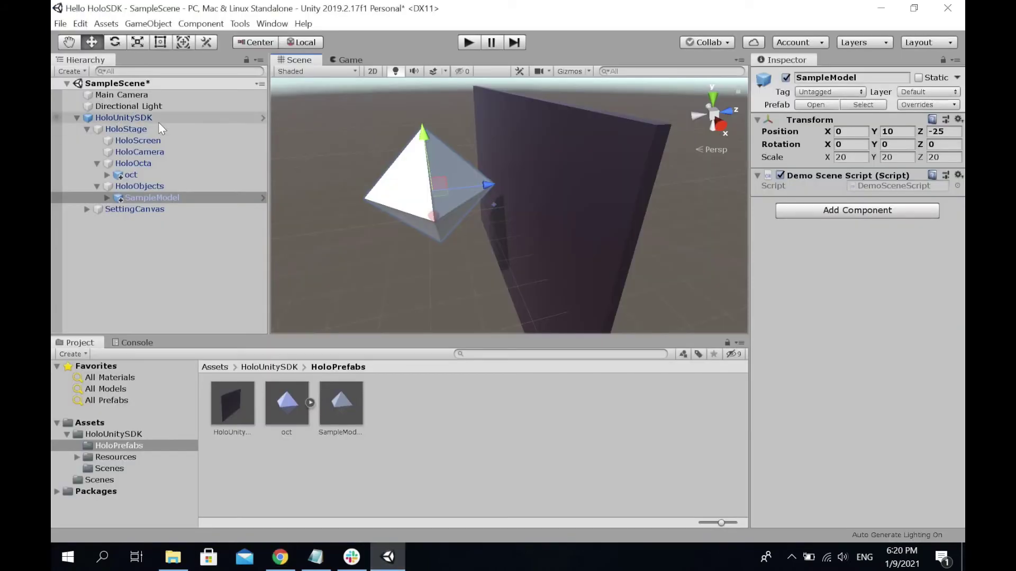
# Open Player Settings via File > Build Settings and set Company Name to com.interactions.
pyautogui.click(61, 23)
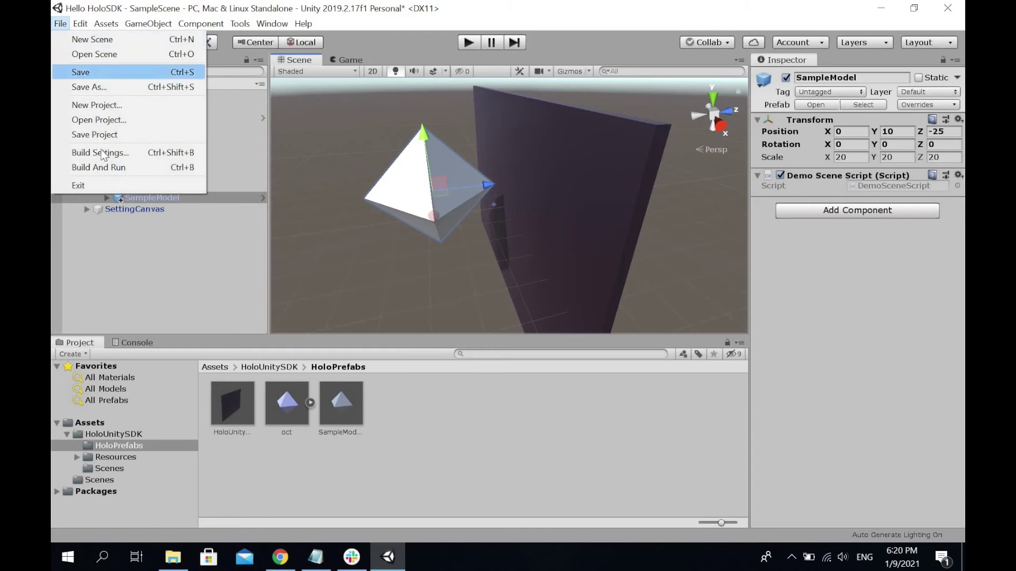
pyautogui.click(155, 157)
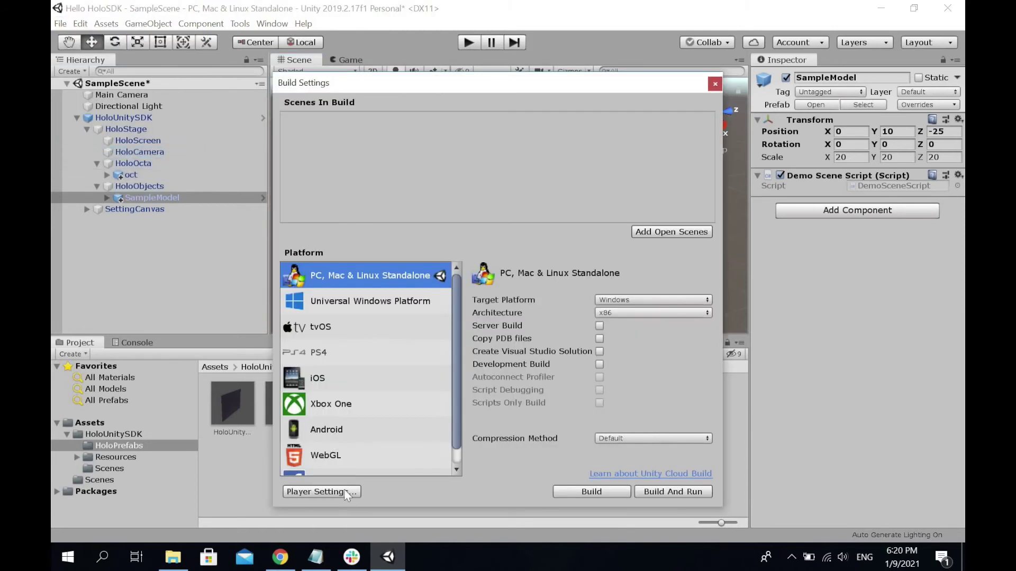
pyautogui.click(346, 492)
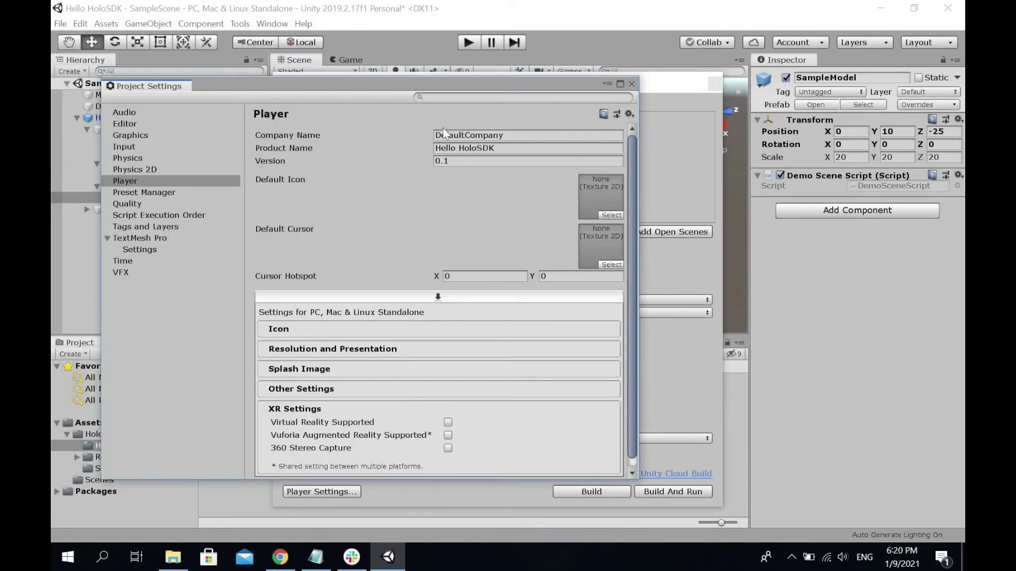
pyautogui.click(536, 136)
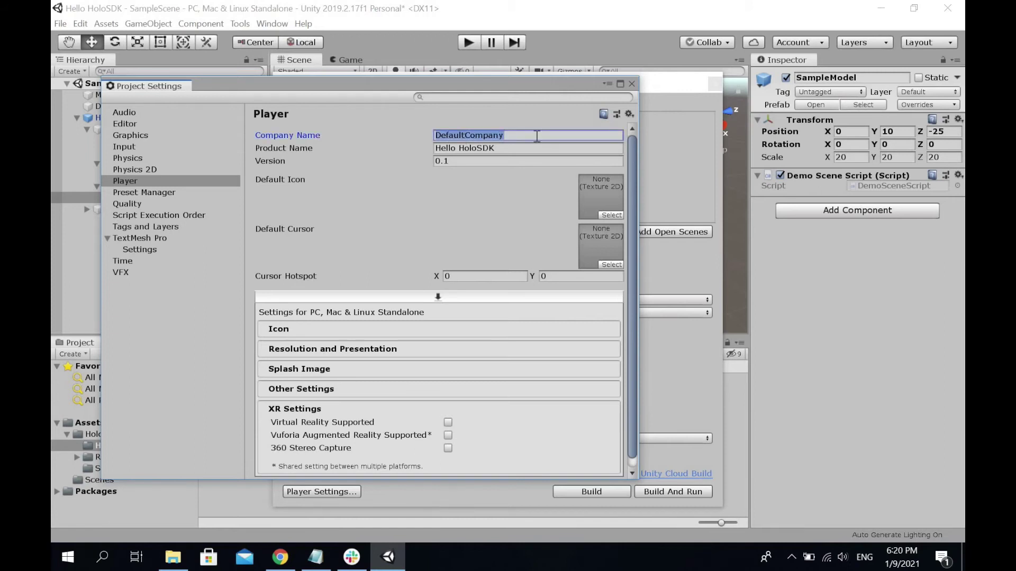
pyautogui.write('com.')
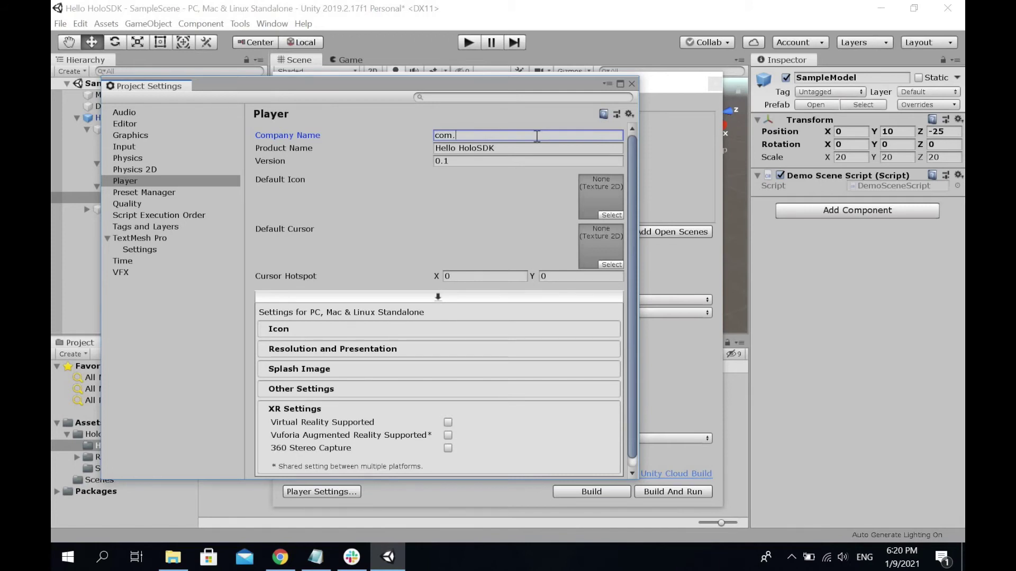
pyautogui.write('interactions')
# Copy Company Name com.interactions from Unity into the Holo-SDK Add Project form.
pyautogui.doubleClick(450, 136)
pyautogui.rightClick(468, 160)
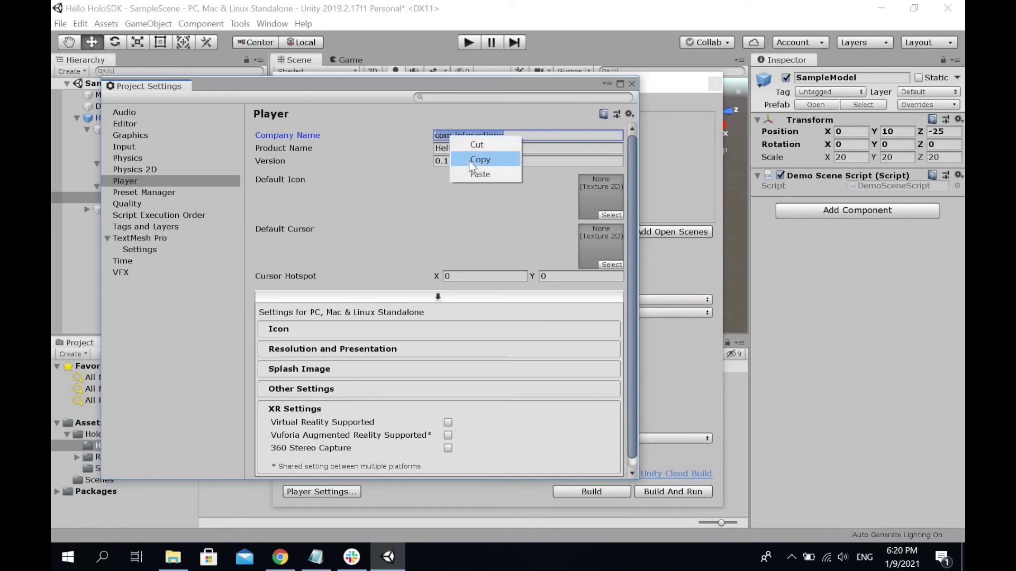
pyautogui.click(471, 159)
pyautogui.click(281, 557)
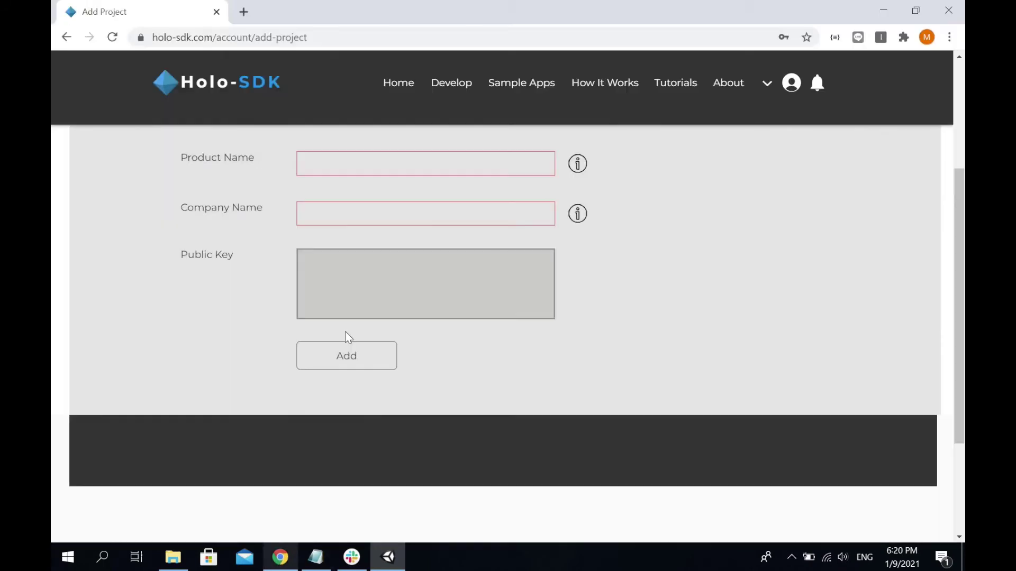
pyautogui.rightClick(349, 206)
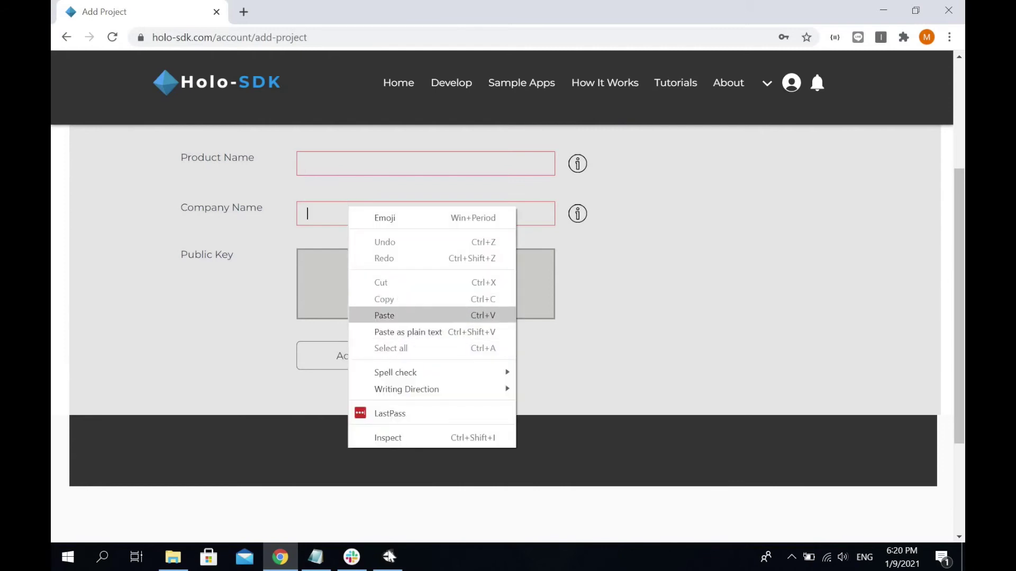
pyautogui.click(392, 316)
pyautogui.click(388, 557)
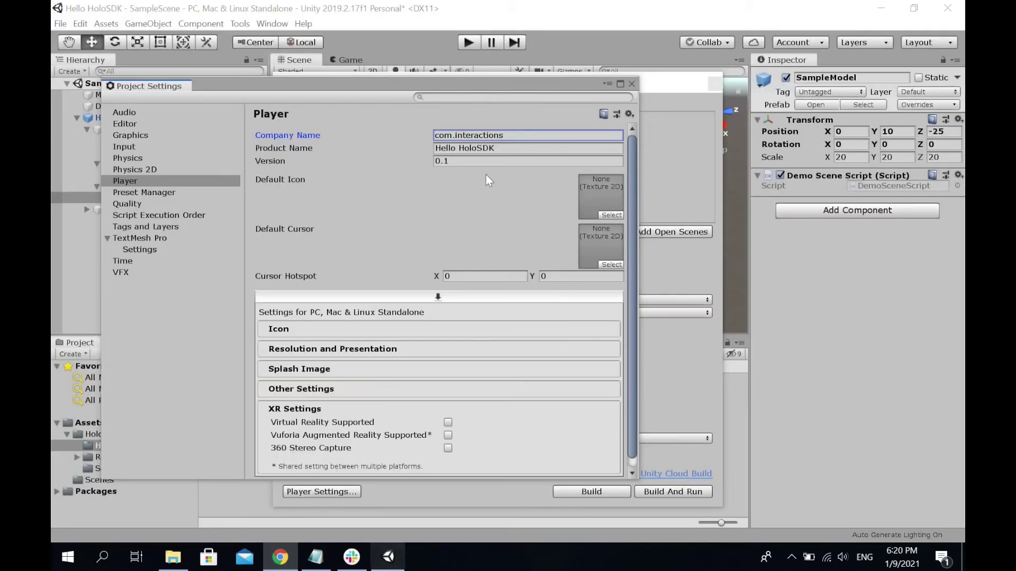
# Copy Product Name 'Hello HoloSDK' from Unity into the form's Product Name field.
pyautogui.click(437, 150)
pyautogui.rightClick(461, 160)
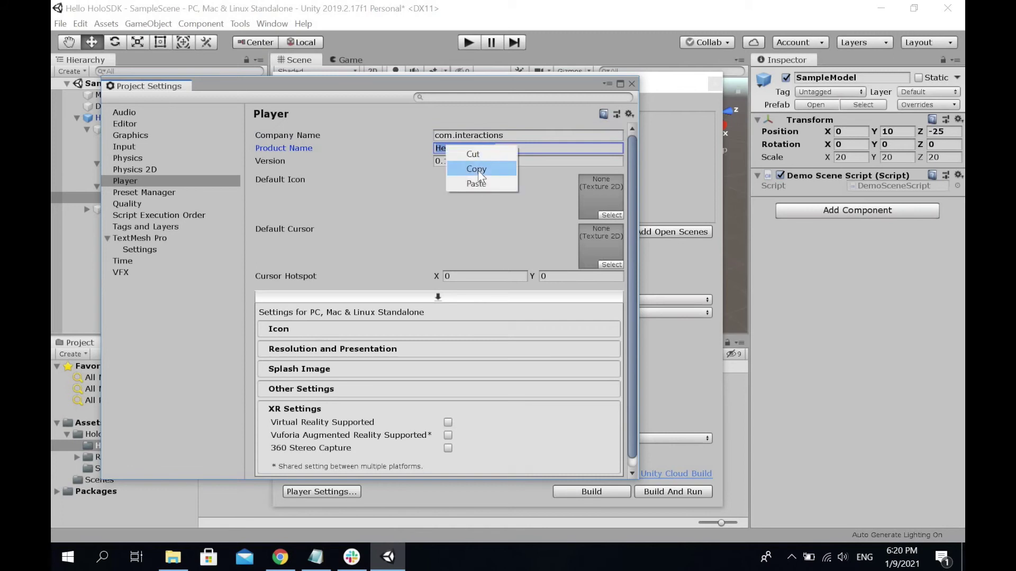
pyautogui.click(478, 171)
pyautogui.hotkey('alt', 'Tab')
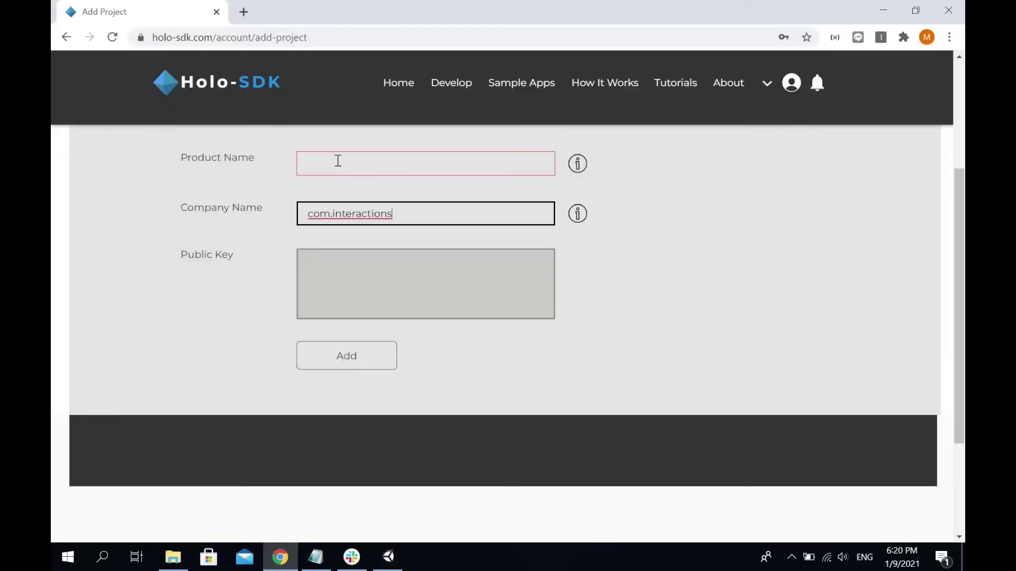
pyautogui.rightClick(337, 161)
pyautogui.click(401, 270)
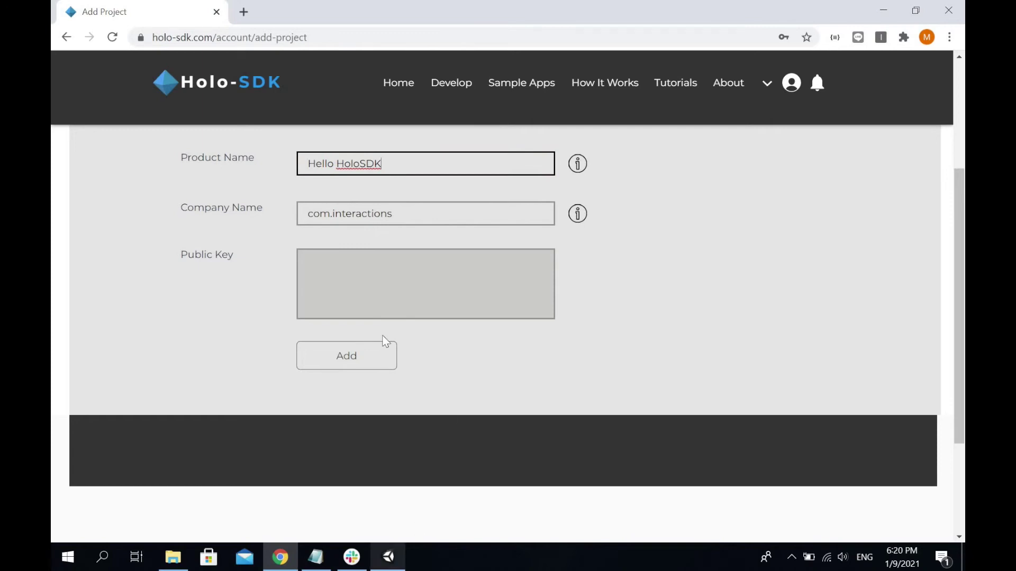
# Add the project, copy its generated key, and return to Unity.
pyautogui.click(337, 351)
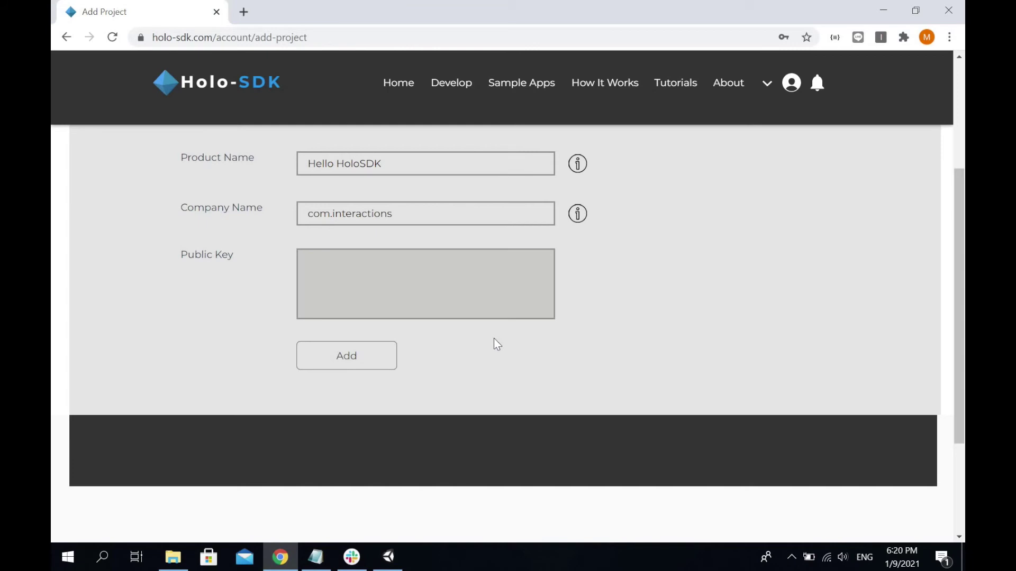
pyautogui.moveTo(390, 561)
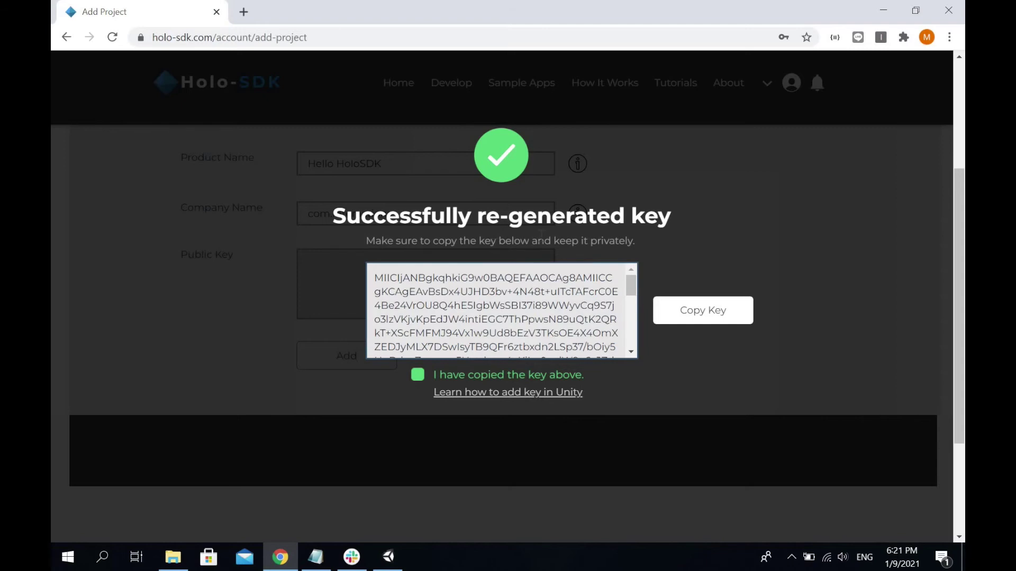
pyautogui.click(684, 312)
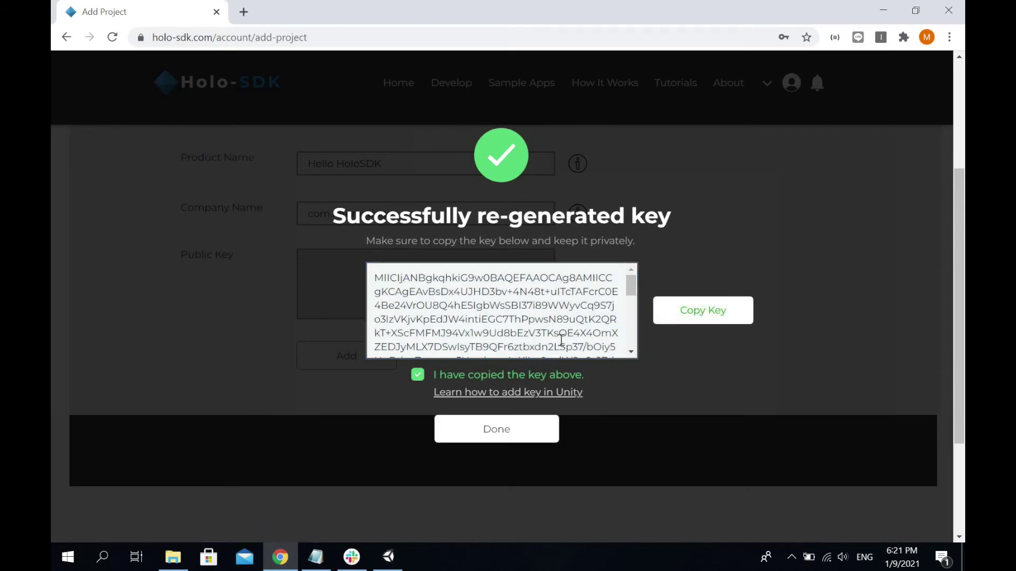
pyautogui.click(389, 558)
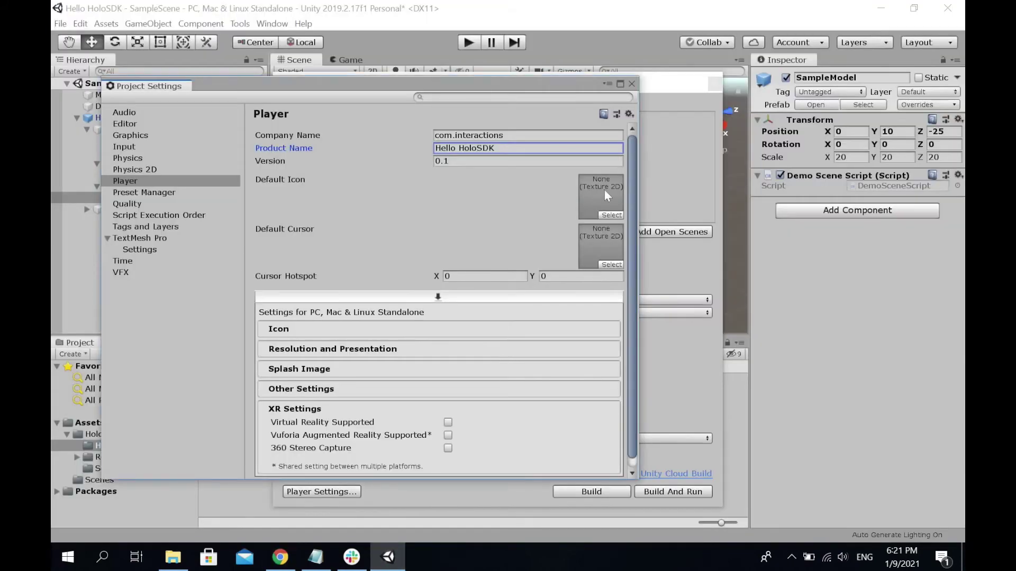
# Close the Project Settings and Build Settings windows and select HoloCamera in the Hierarchy.
pyautogui.click(631, 83)
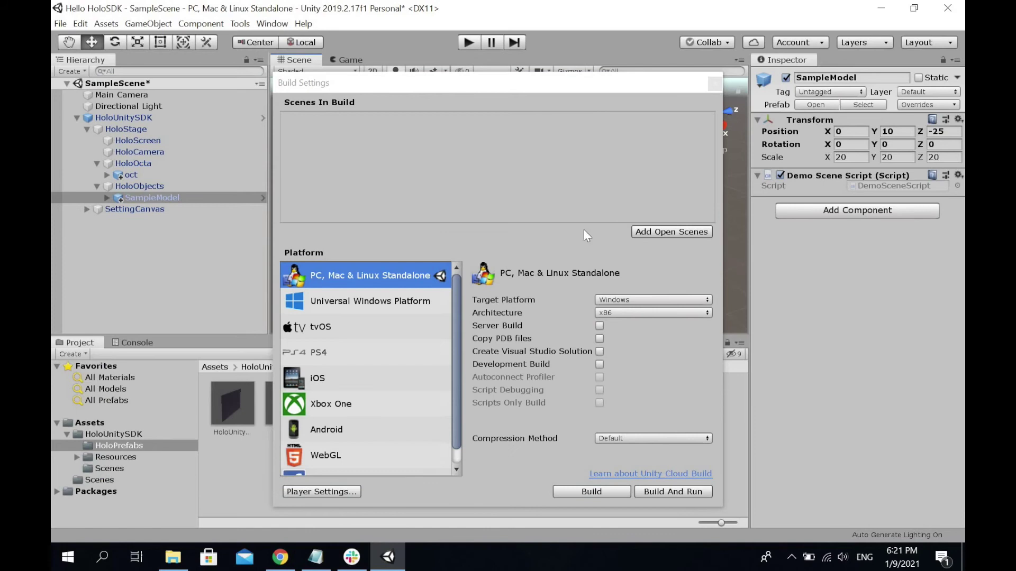
pyautogui.click(713, 83)
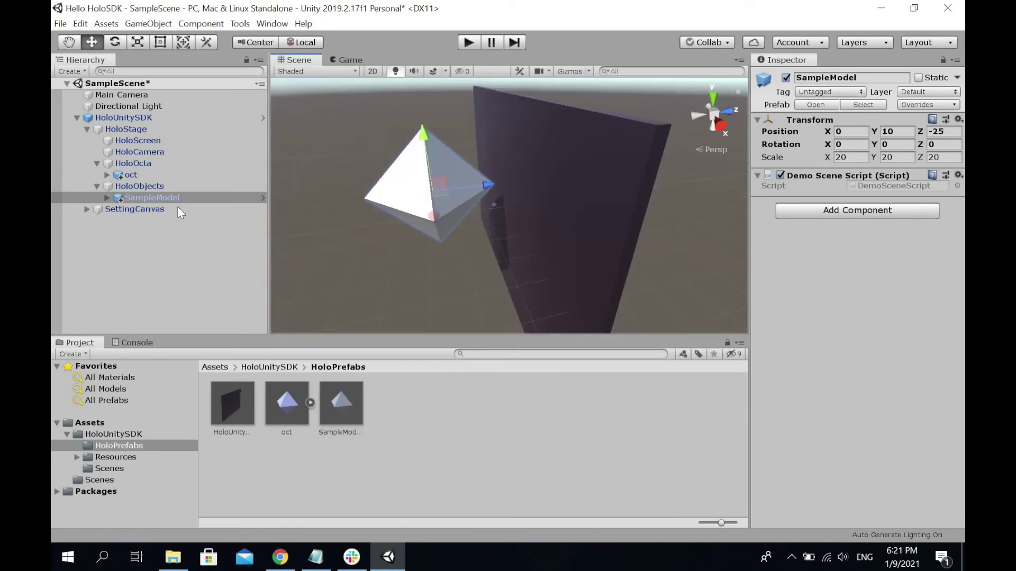
pyautogui.click(139, 152)
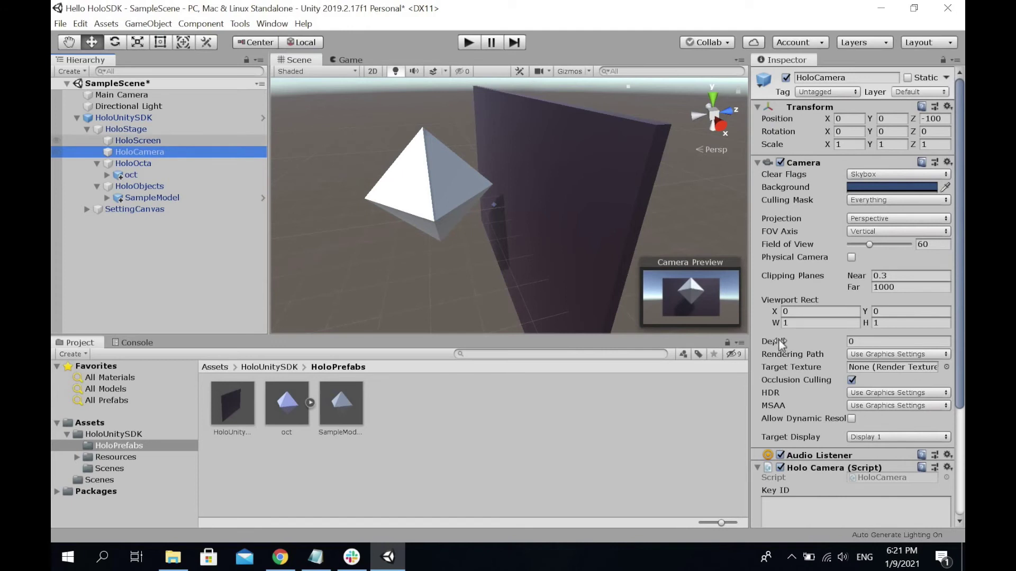
# Paste the copied Holo-SDK key into HoloCamera's Key ID field and enter Play mode.
pyautogui.scroll(-5, 845, 411)
pyautogui.click(807, 379)
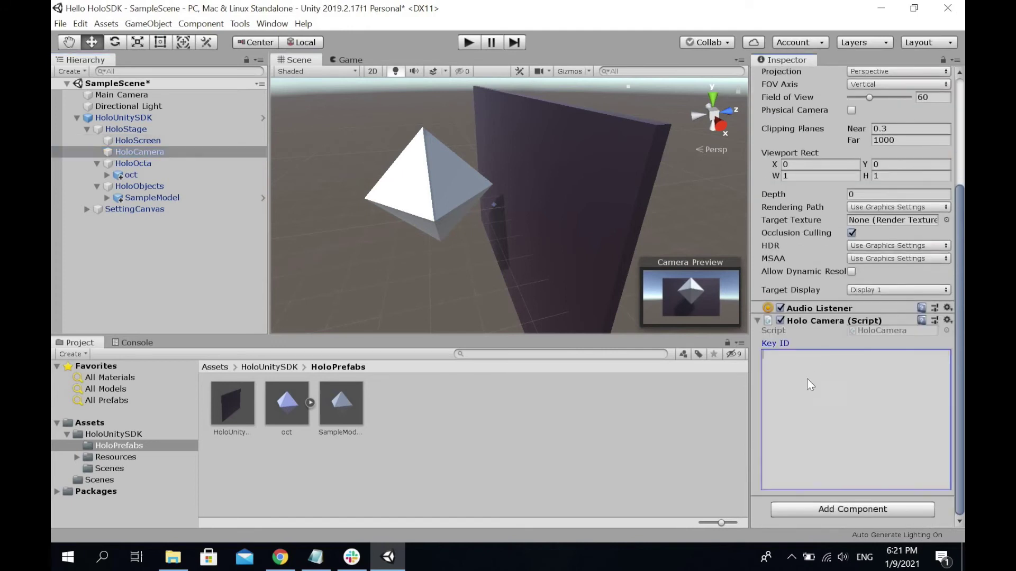
pyautogui.rightClick(807, 378)
pyautogui.click(826, 412)
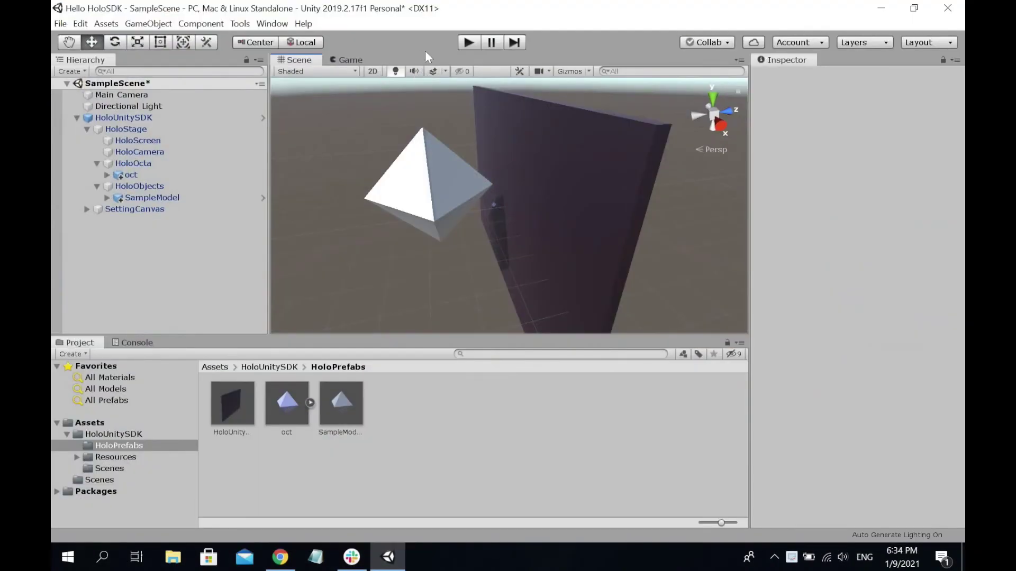
pyautogui.click(466, 40)
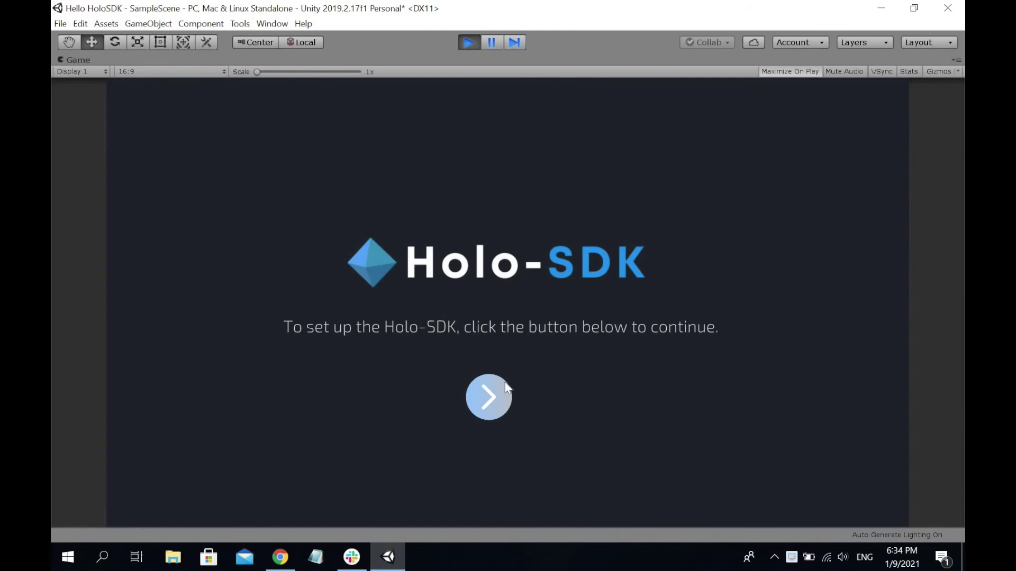
# Start the Holo-SDK setup, lower the IPD three steps to 5.7 cm, and continue.
pyautogui.click(488, 398)
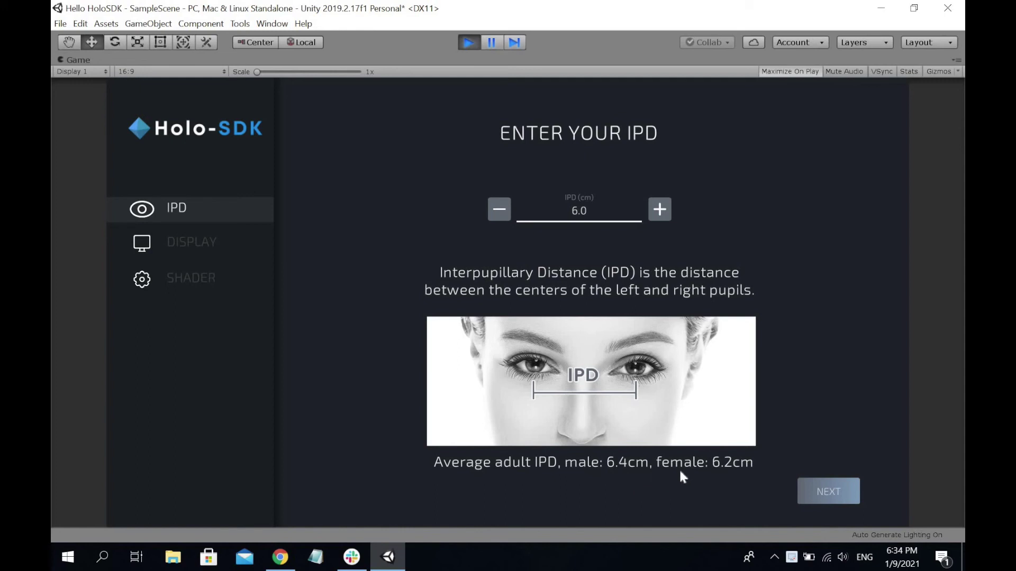
pyautogui.click(497, 210)
pyautogui.click(498, 210)
pyautogui.click(499, 211)
pyautogui.click(808, 490)
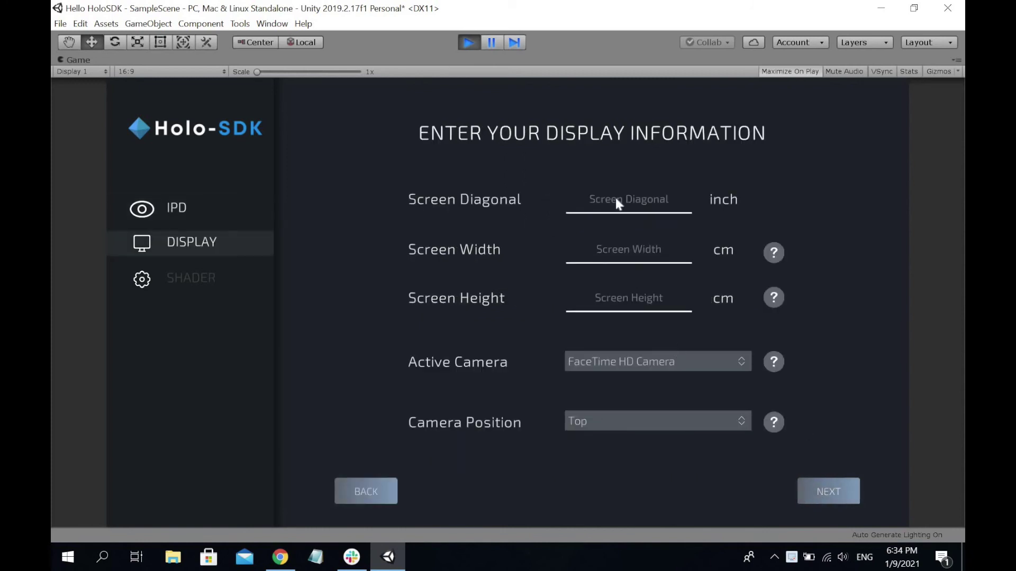
# Enter a 15.4-inch screen diagonal, keep FaceTime HD Camera as active camera, and continue.
pyautogui.click(634, 211)
pyautogui.write('15.4')
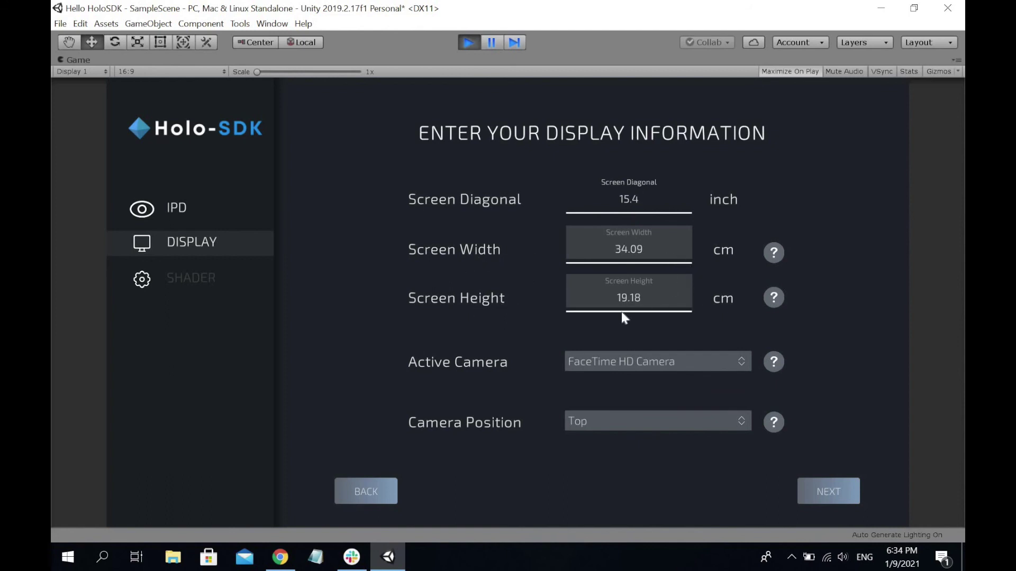
pyautogui.click(622, 365)
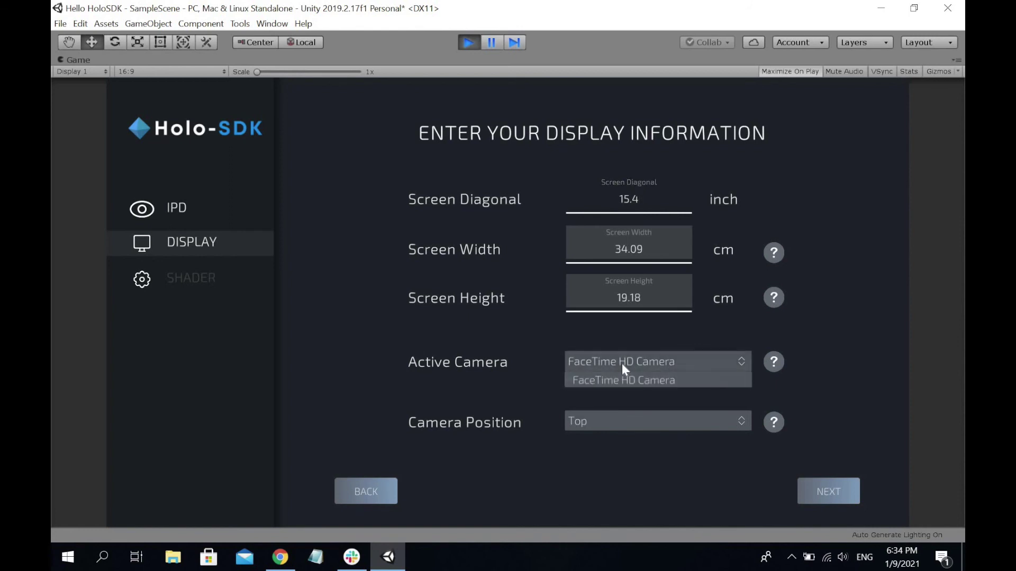
pyautogui.click(421, 435)
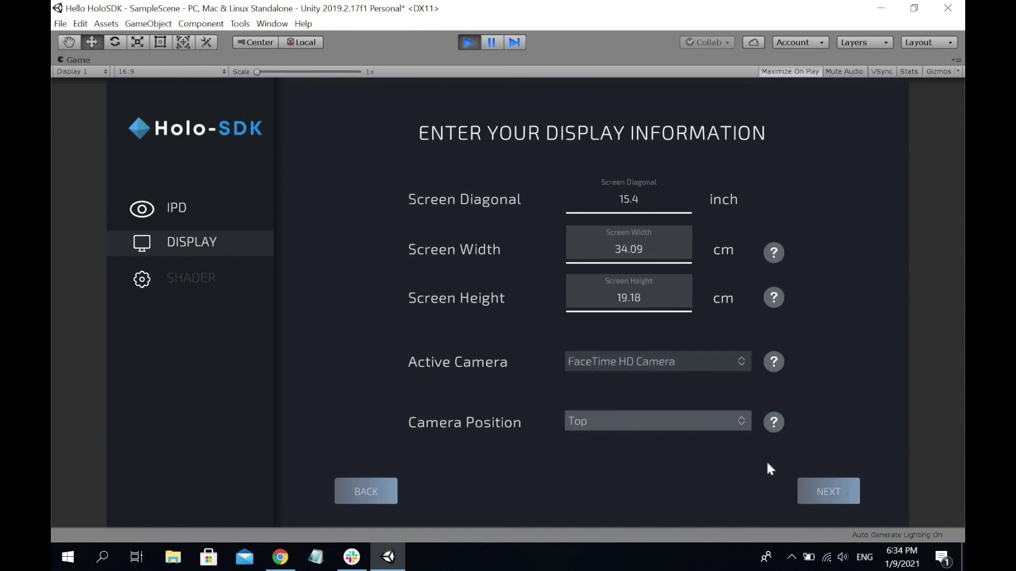
pyautogui.click(838, 500)
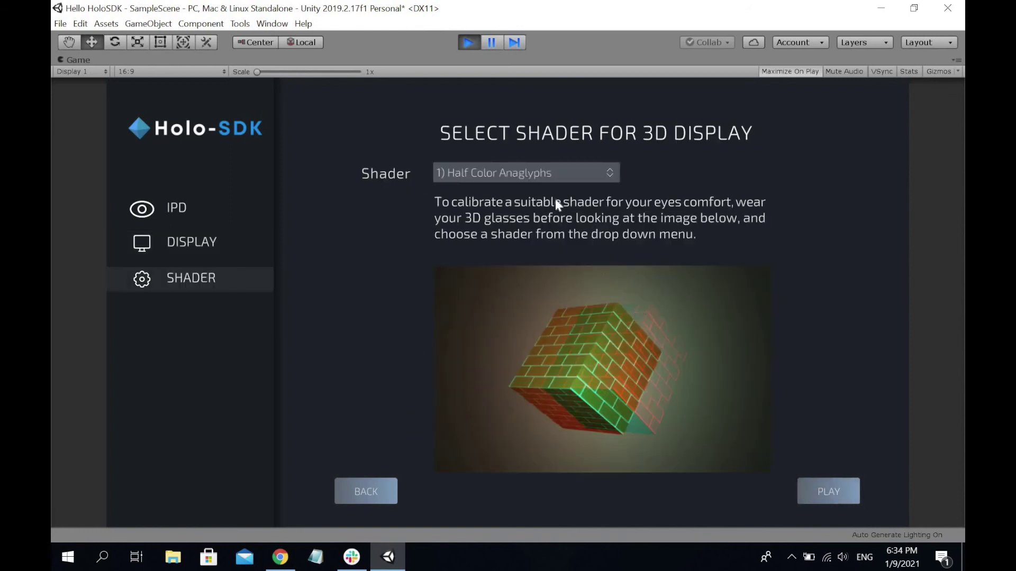
# Keep Half Color Anaglyphs as the shader and launch the red-cyan 3D pyramid scene.
pyautogui.click(534, 171)
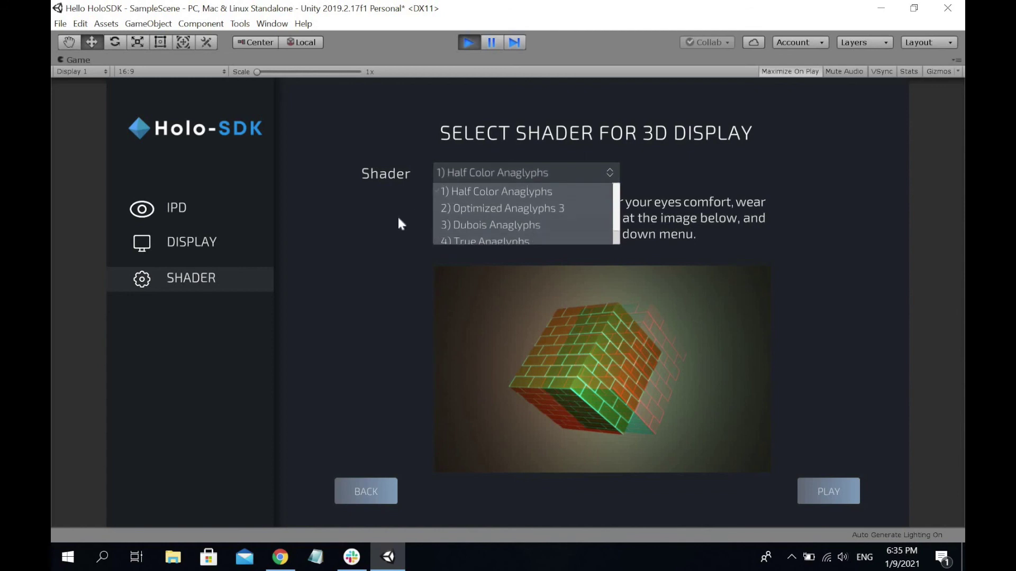
pyautogui.click(363, 226)
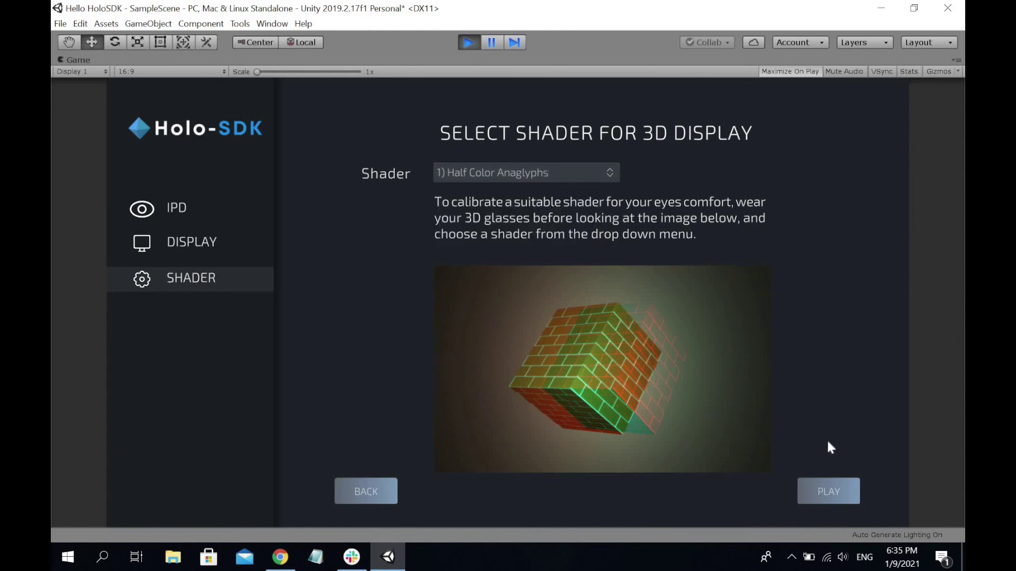
pyautogui.click(836, 490)
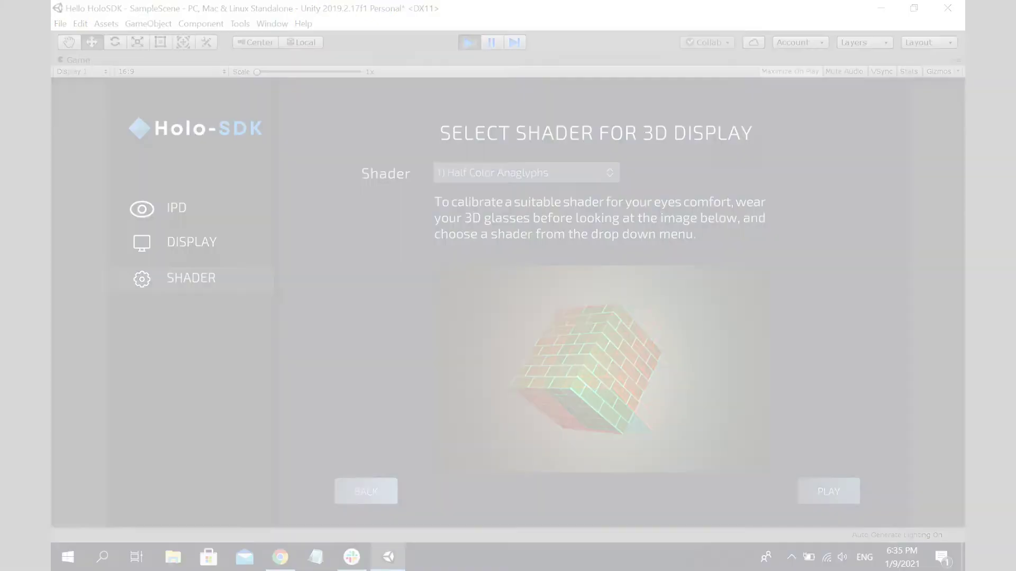